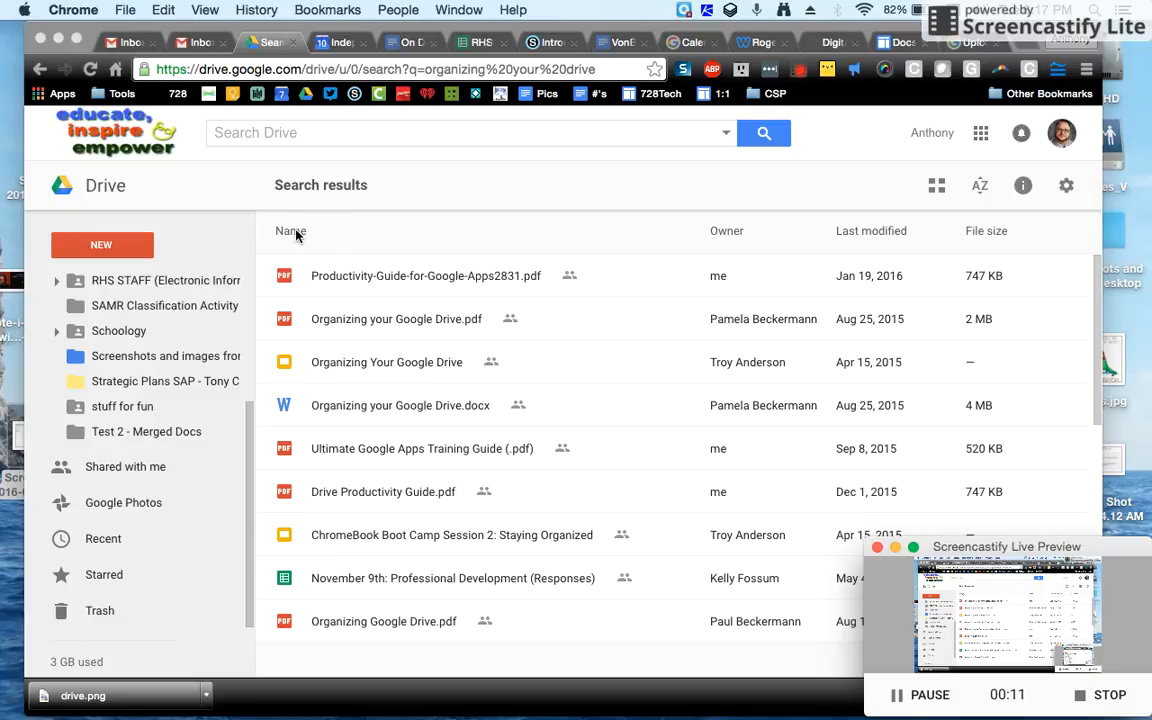
- Create a new Google Docs document and enter "lkjSDVLkjbnsdlkjnlksdJVN;KJS DV;" with "LKSJDLKVNSADJVlsdvkn" on a second line
left_click(110, 249)
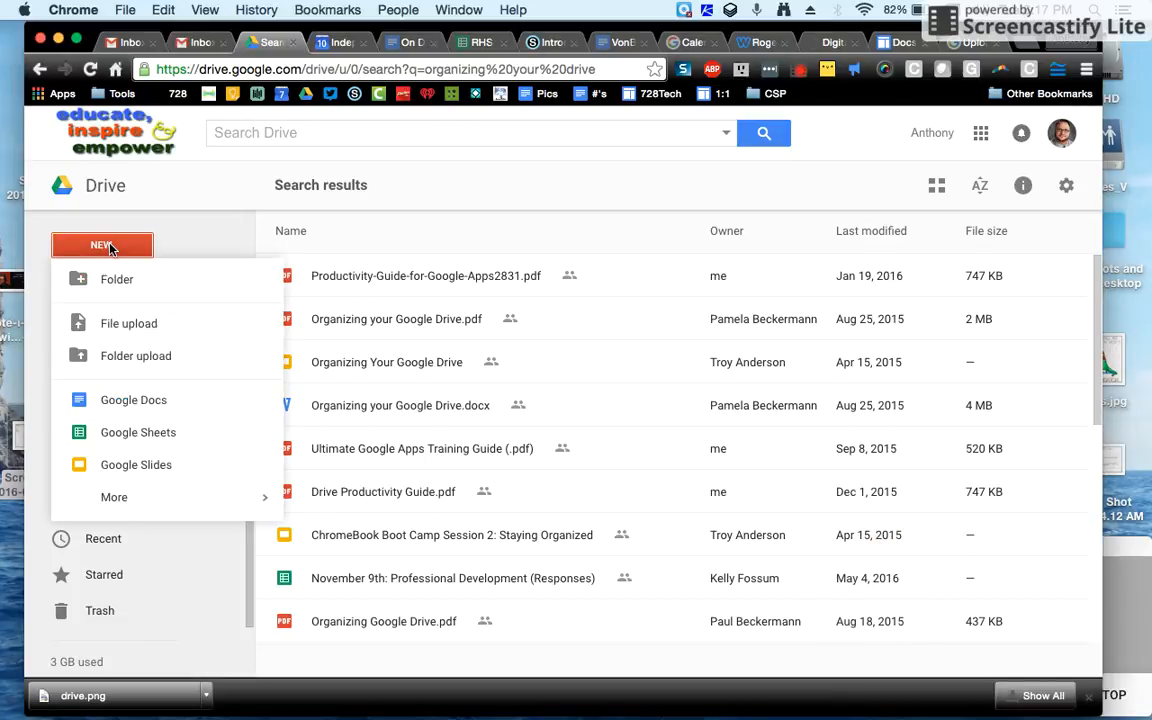
left_click(136, 401)
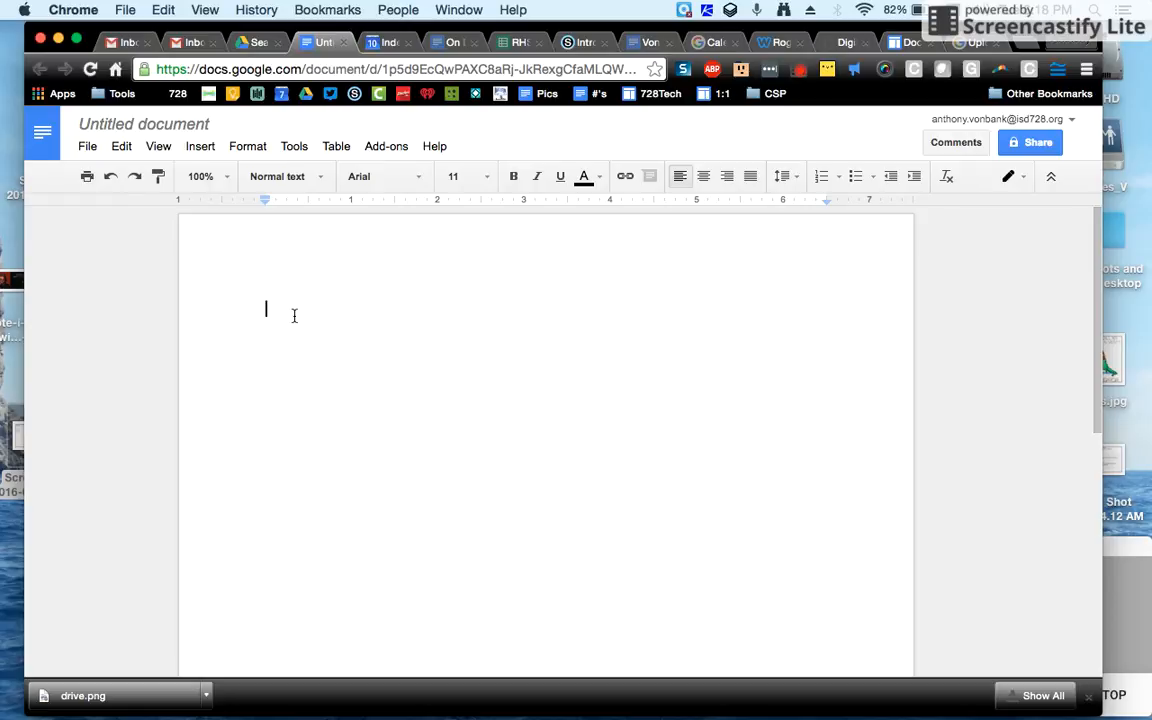
type("lkjSDVLkjbnsdlkjnlksdJVN;KJS DV;")
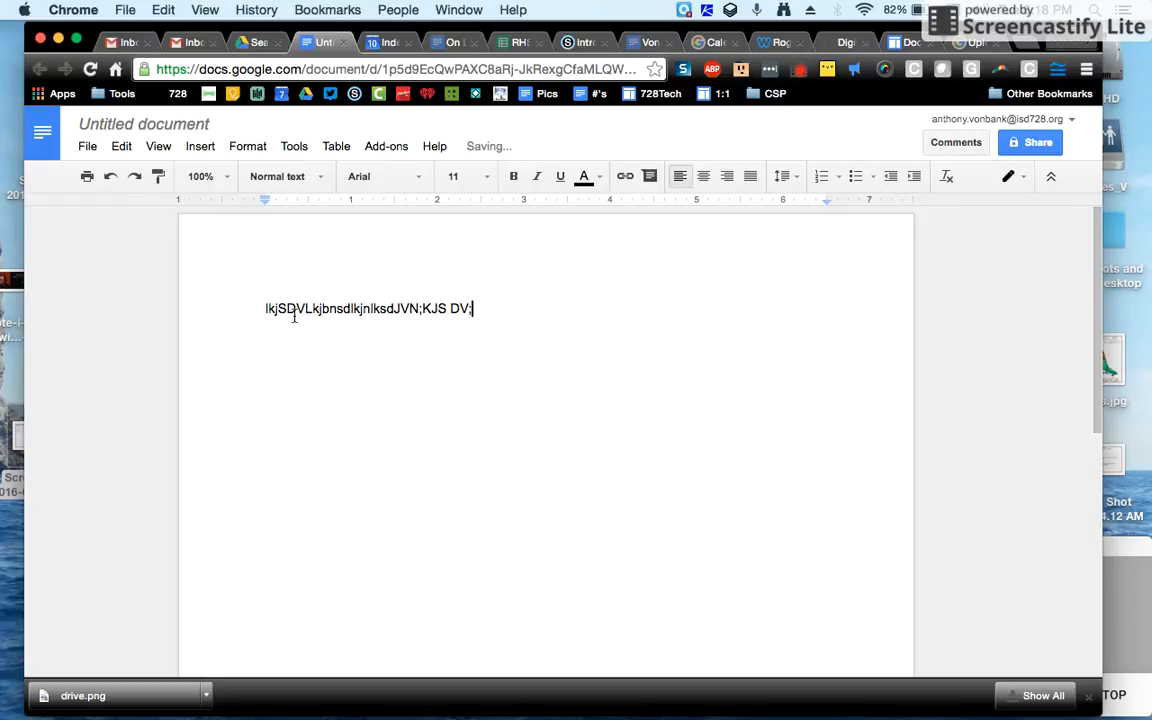
key("Return")
type("LKSJDLKVNSADJVlsdvkn")
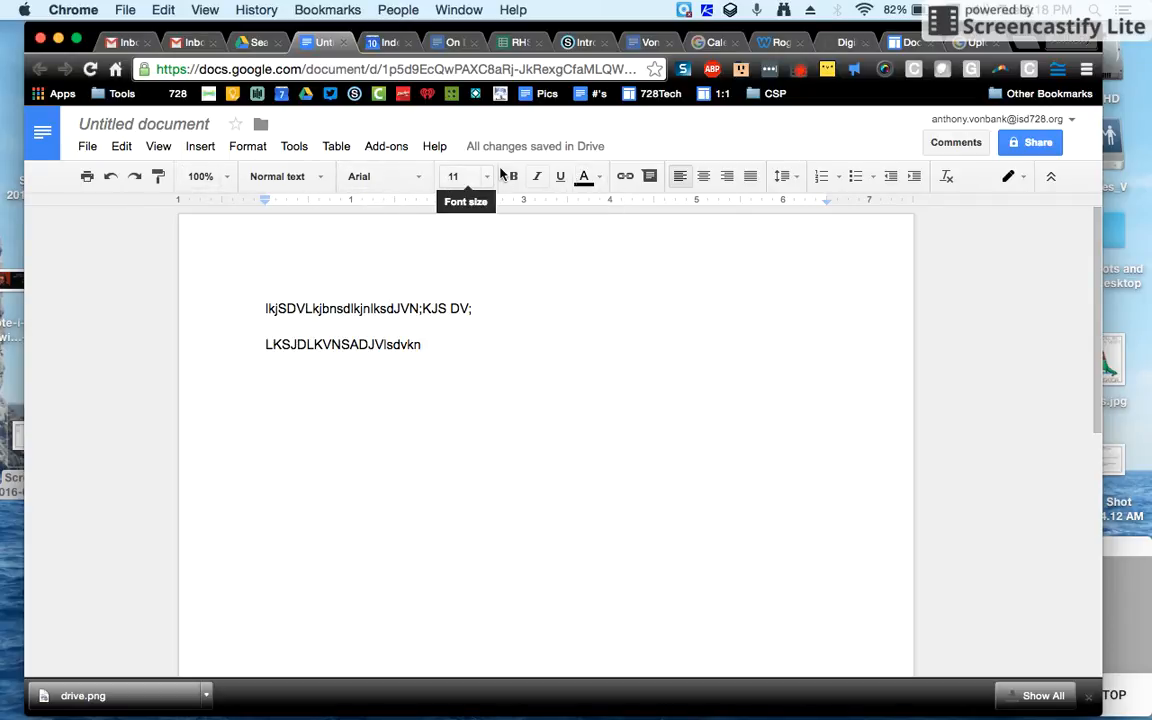
- Set the second line of text to font size 24 and the Georgia font
left_click_drag(431, 345, 258, 344)
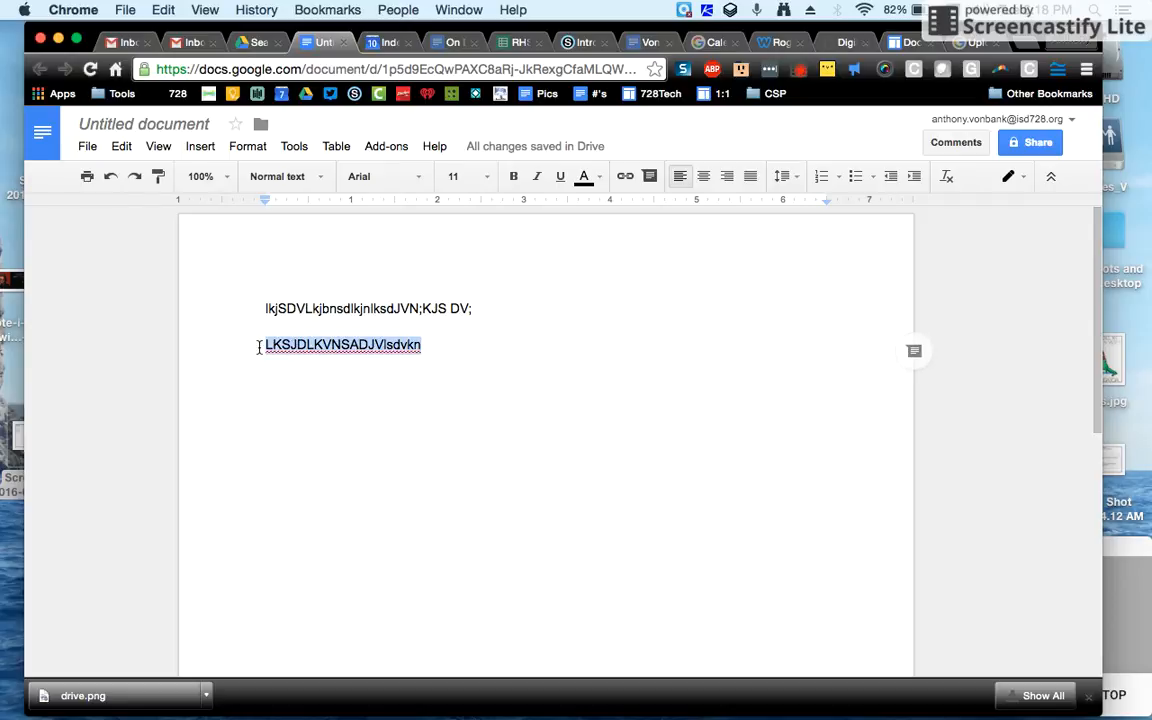
left_click(487, 177)
left_click(460, 376)
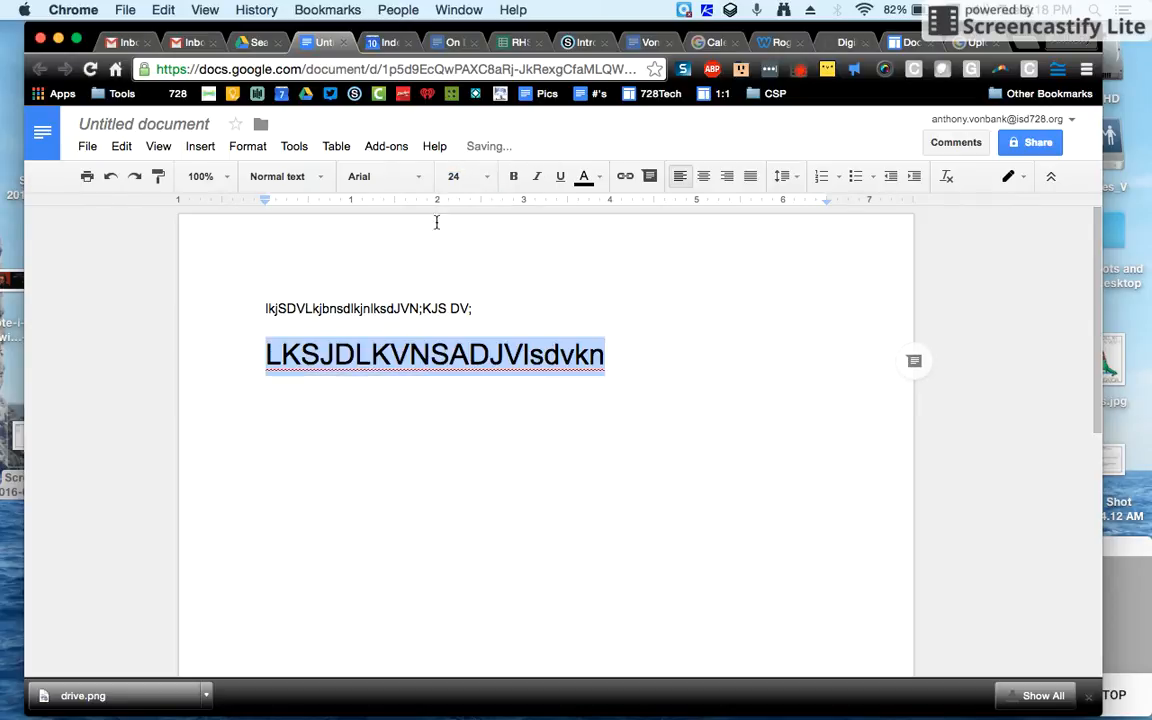
left_click(421, 178)
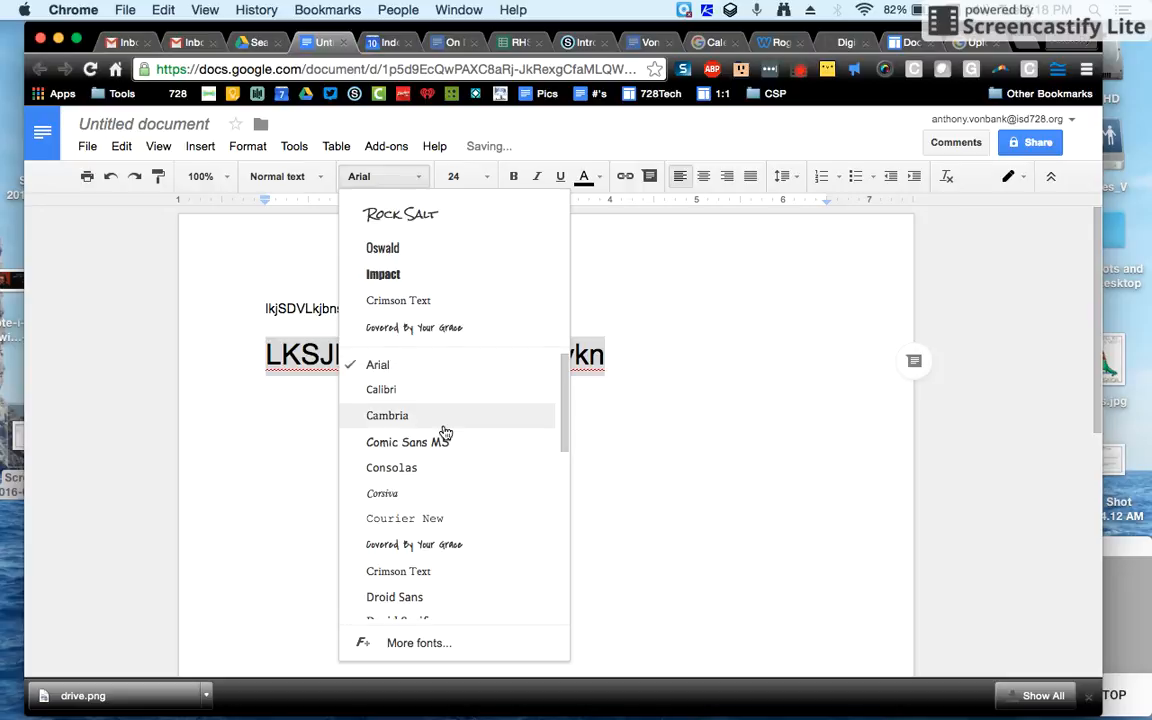
scroll(442, 432, "down", 2)
scroll(442, 527, "down", 3)
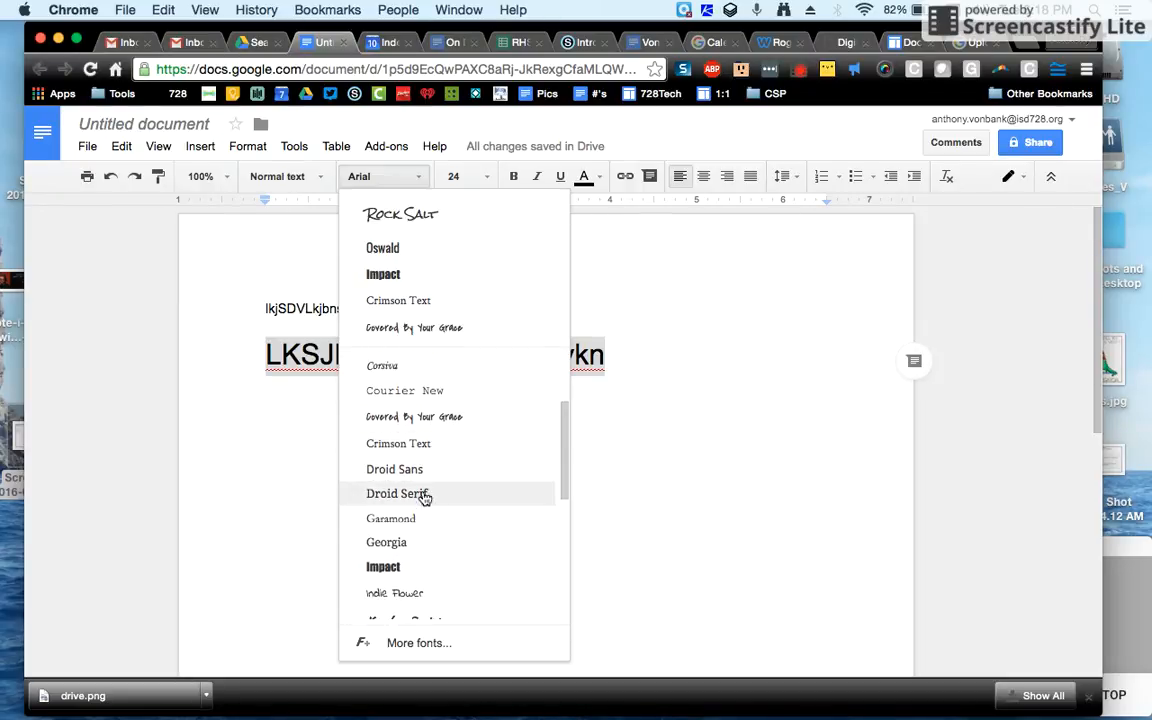
left_click(409, 544)
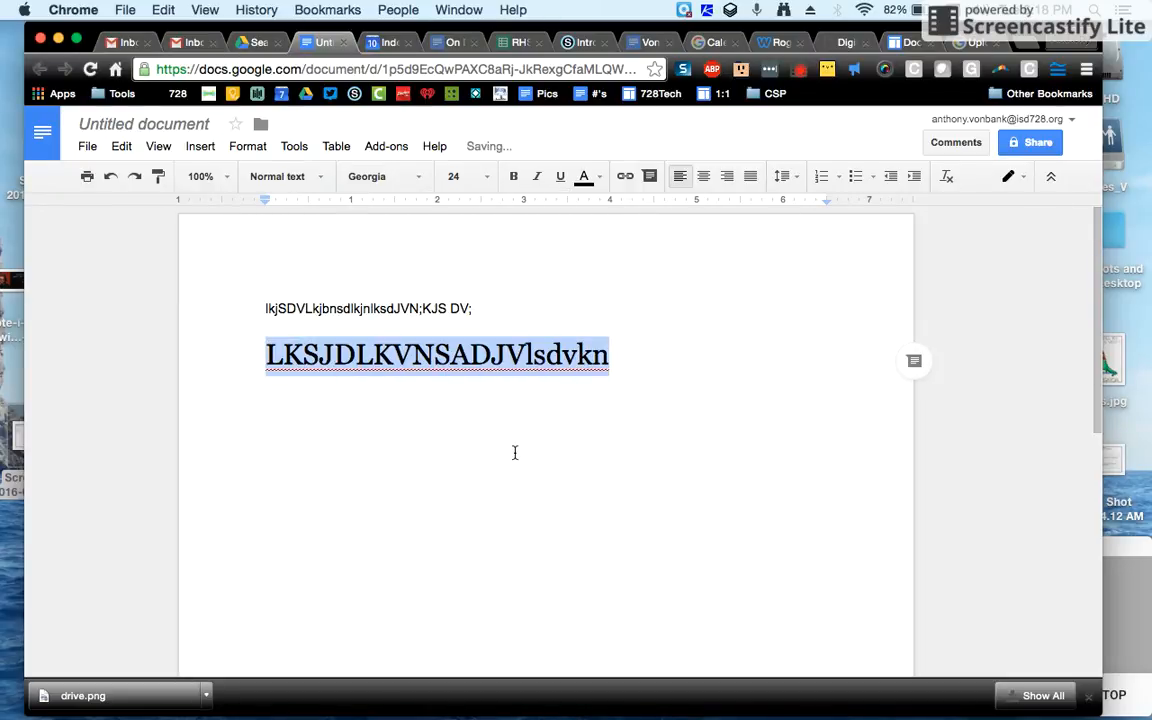
- Add the Hind font from the full font library and apply it to the second line of text
scroll(515, 453, "down", 2)
left_click(411, 177)
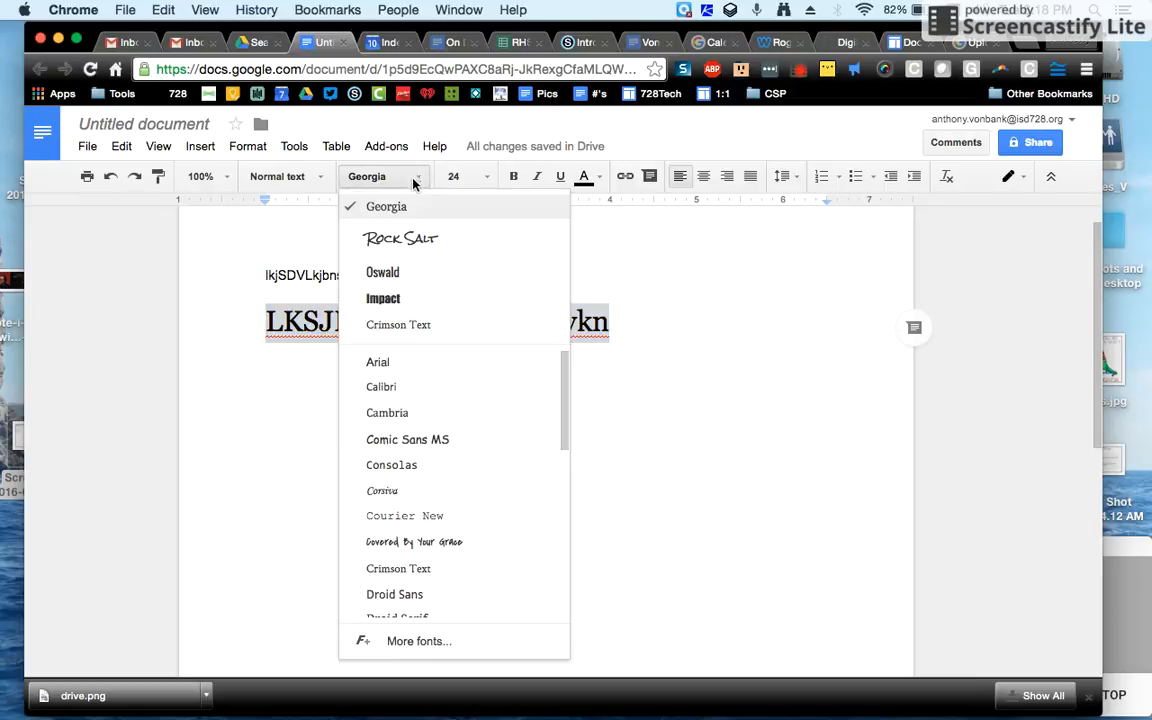
left_click(418, 642)
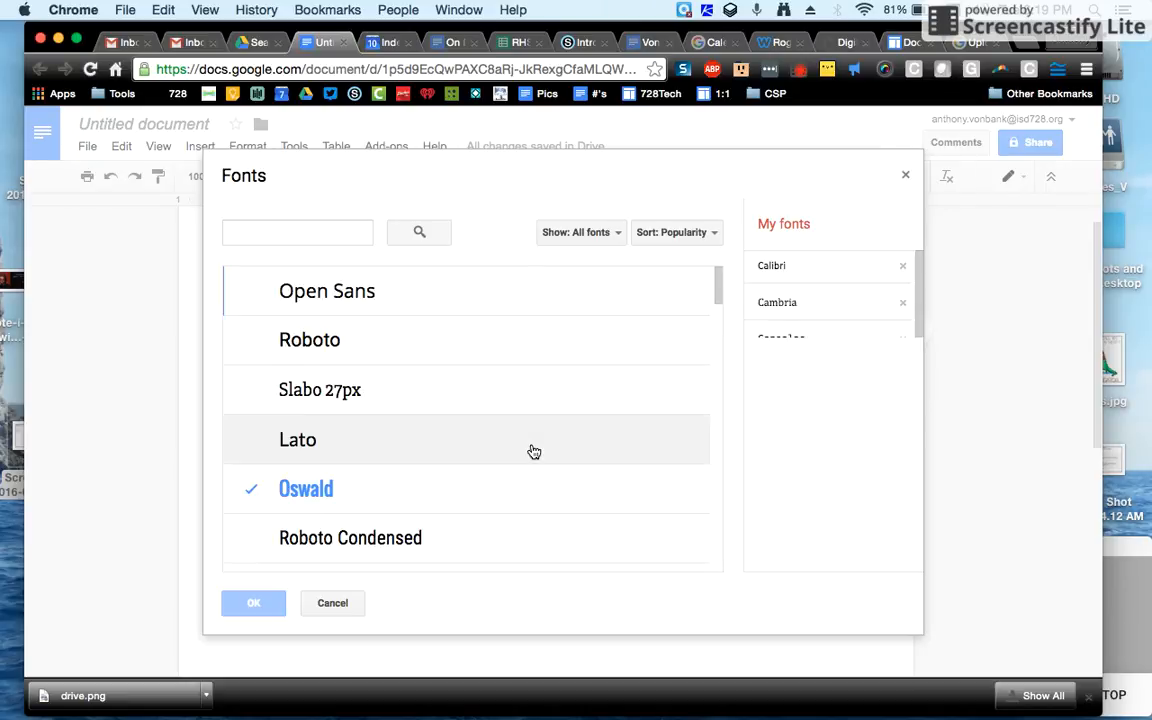
scroll(532, 448, "down", 5)
scroll(533, 450, "down", 6)
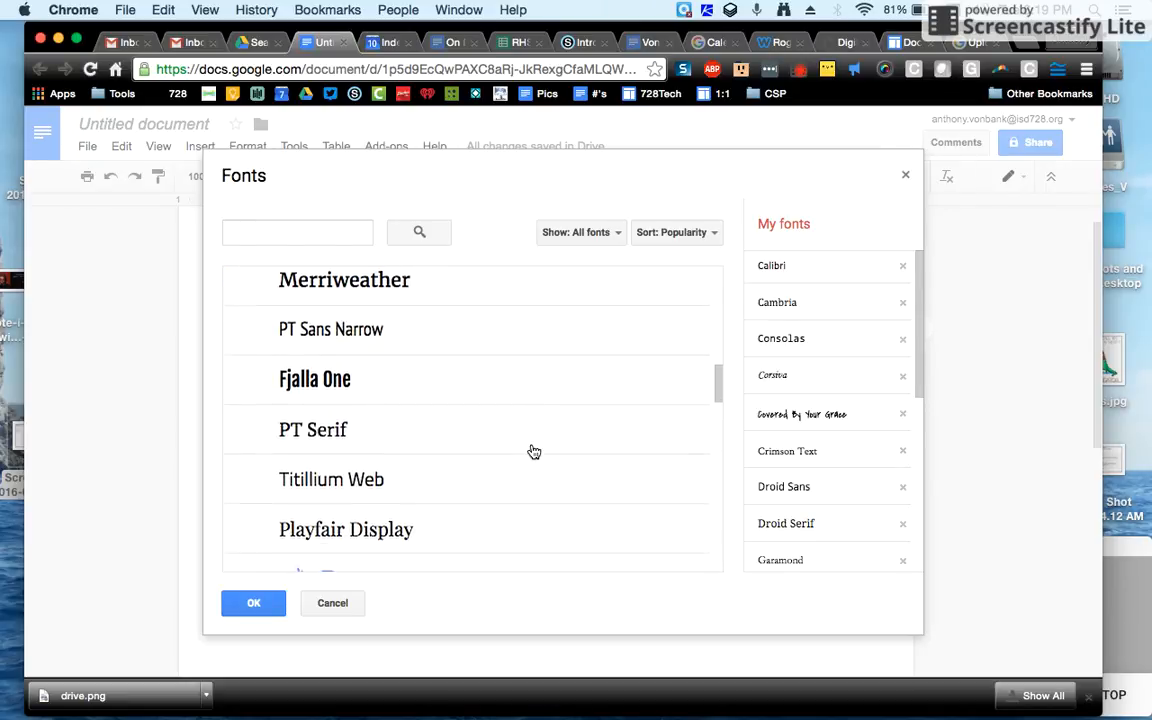
scroll(511, 420, "down", 6)
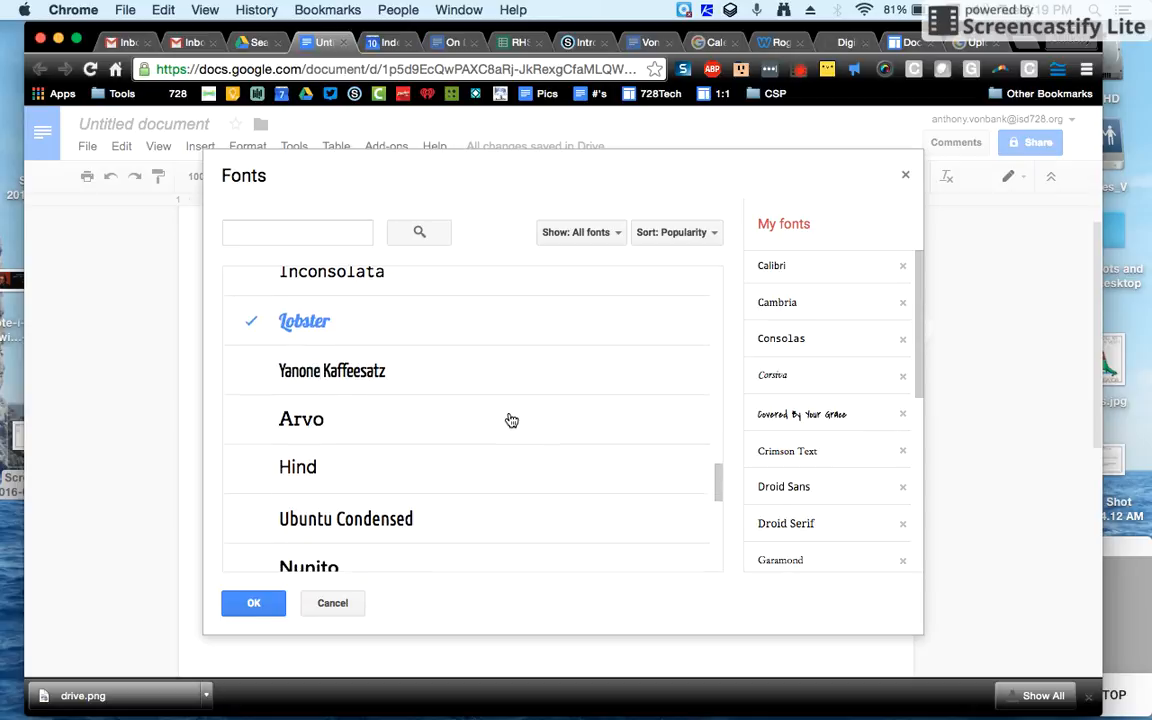
left_click(440, 478)
left_click(254, 602)
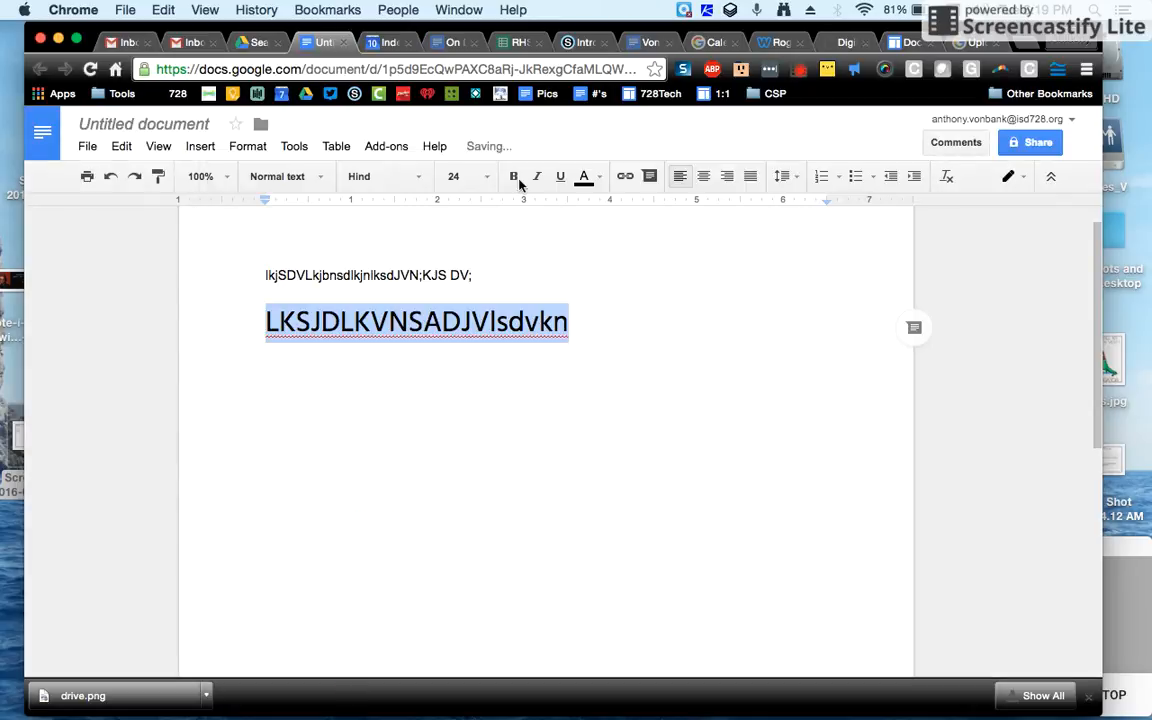
- Change the text color of the second line to red and deselect it
left_click(598, 178)
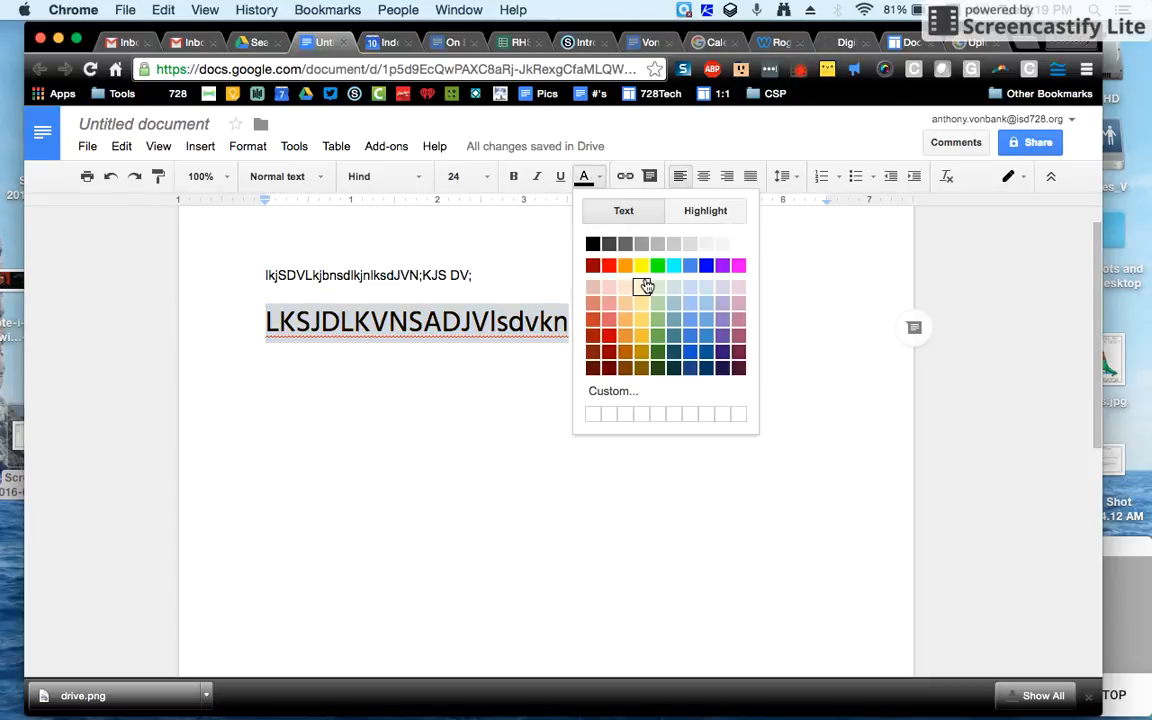
left_click(609, 265)
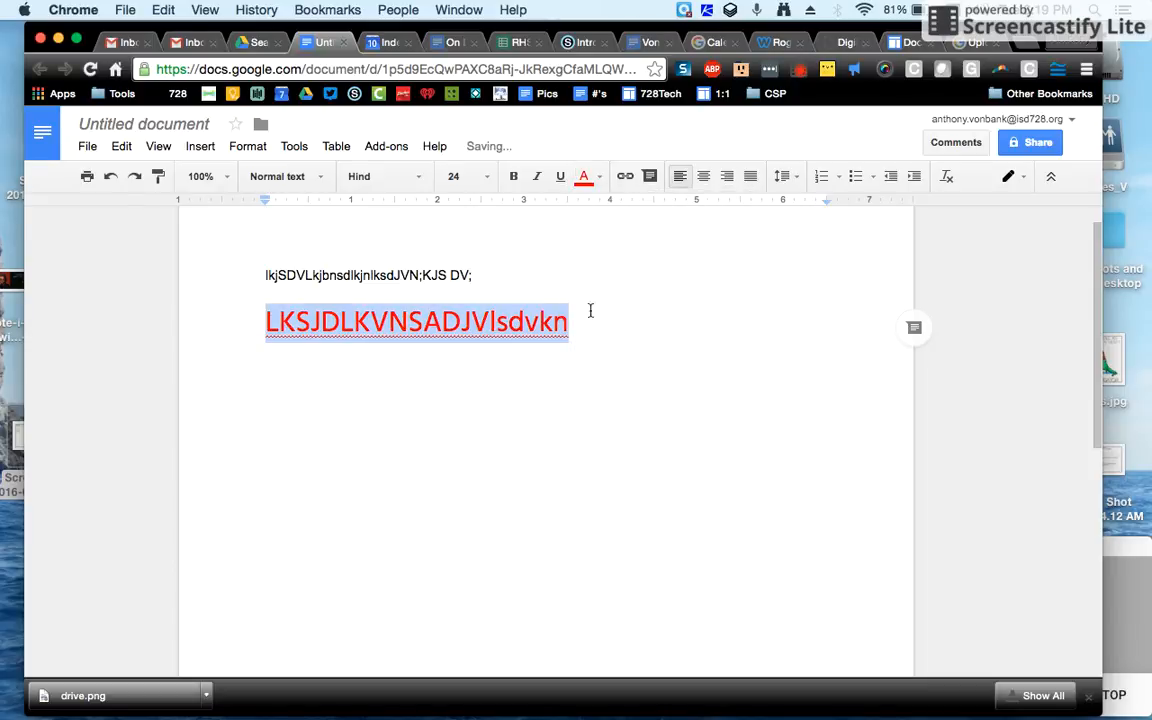
left_click(550, 425)
left_click(514, 427)
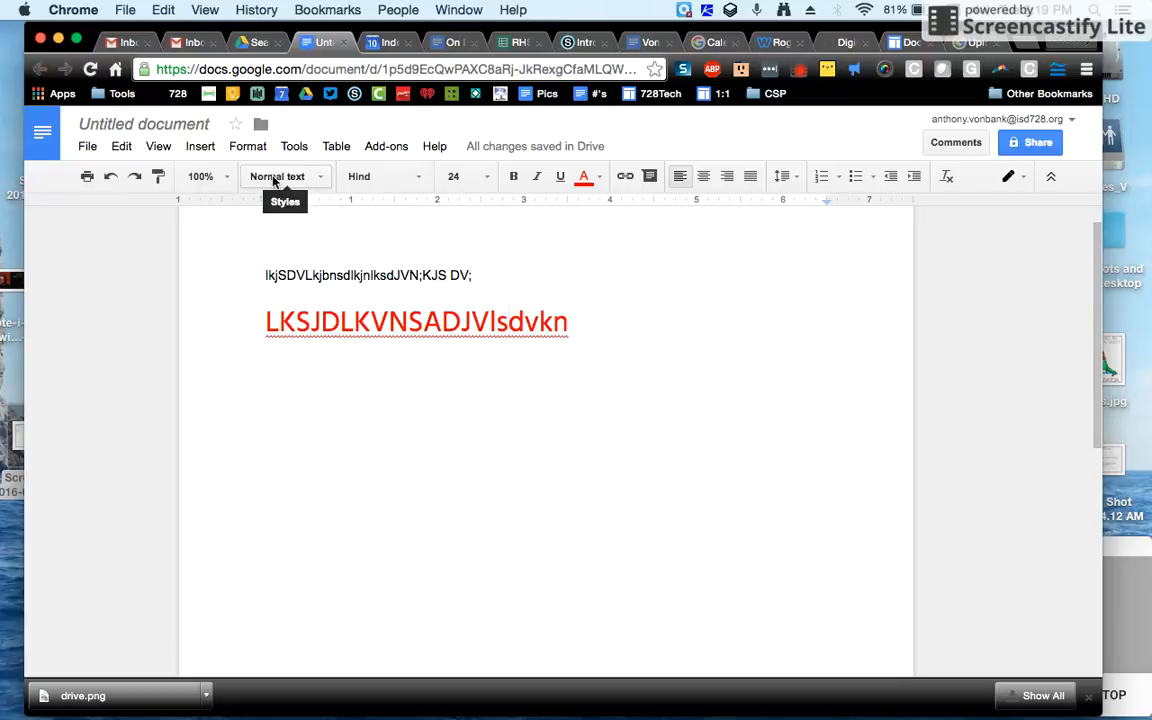
- Apply the Title style to the second line and start a new paragraph below it
left_click(321, 178)
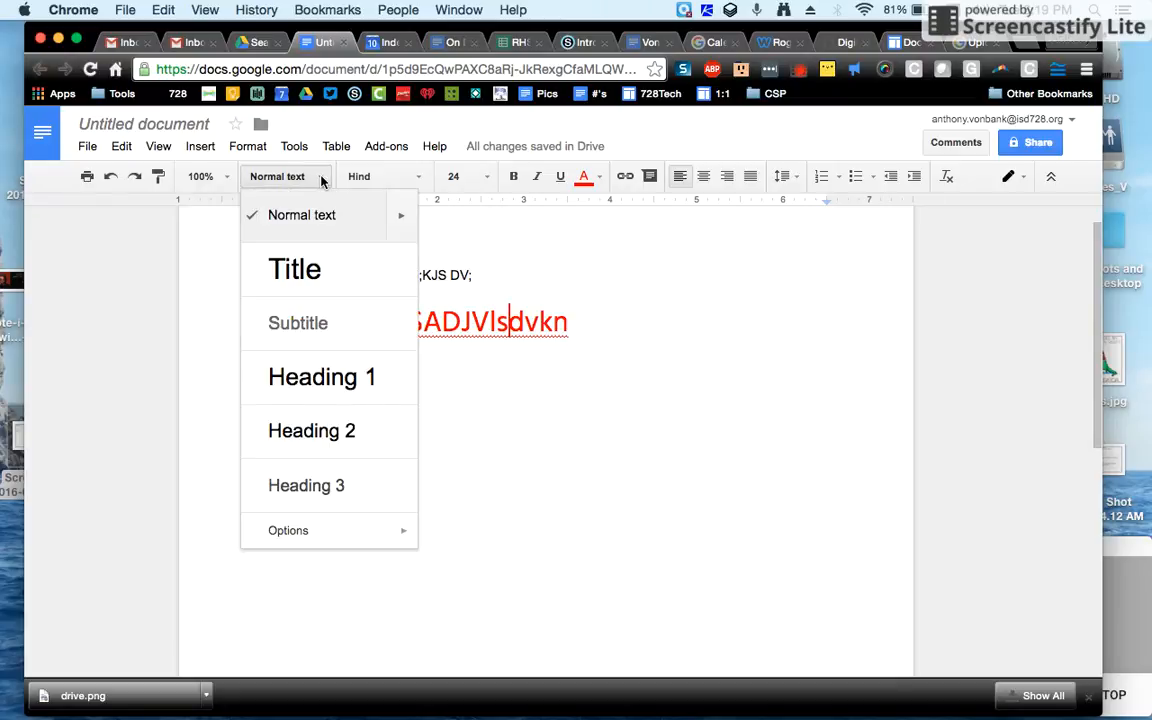
left_click(343, 270)
left_click(645, 325)
key("Return")
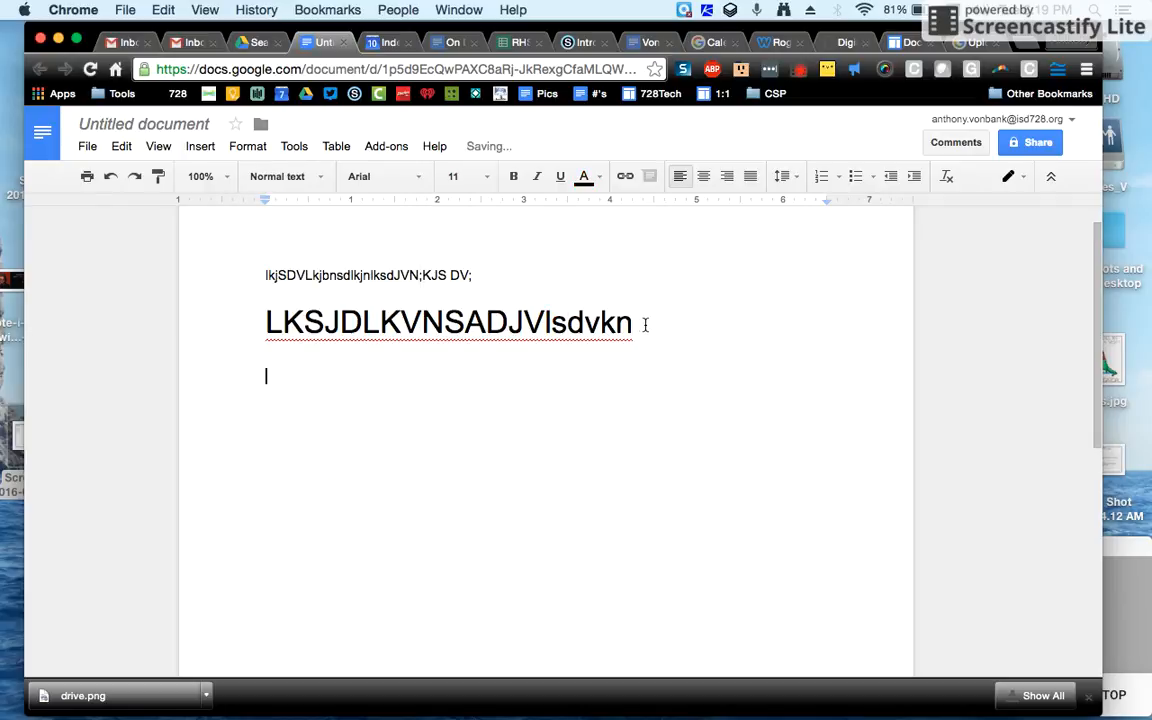
- Add a Heading 1 line reading ",jhbkgvkhgv" below the title and start another paragraph
left_click(310, 178)
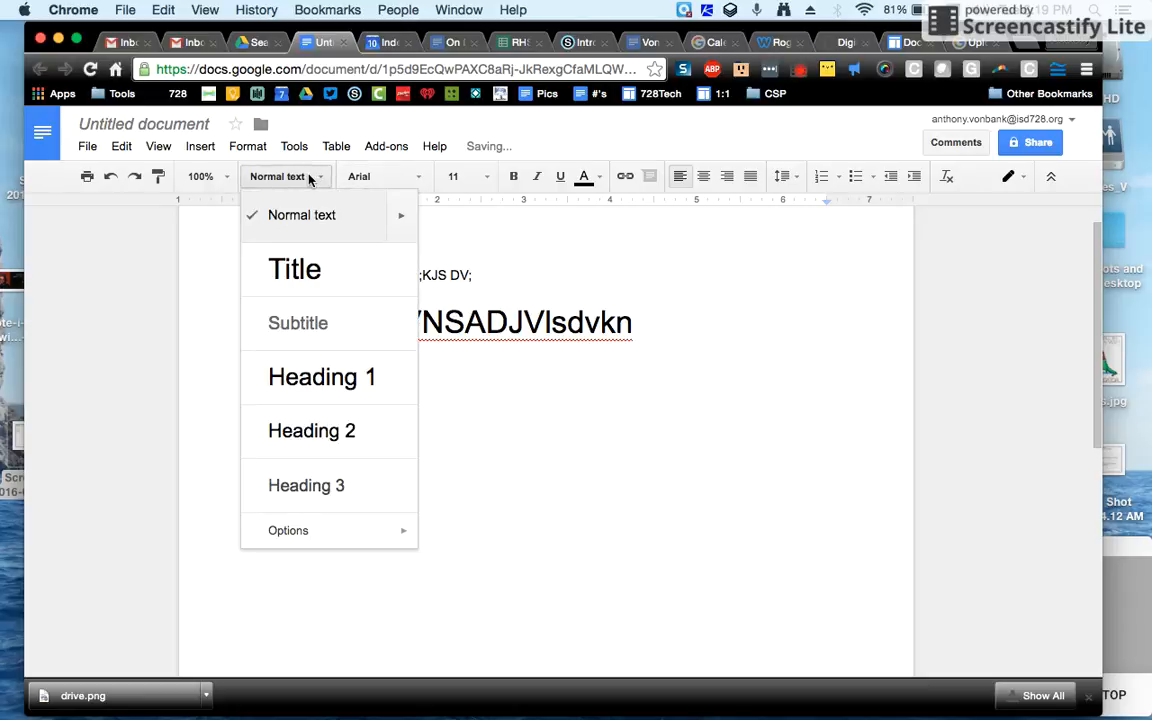
left_click(325, 382)
type(",jhbkgvkhgv")
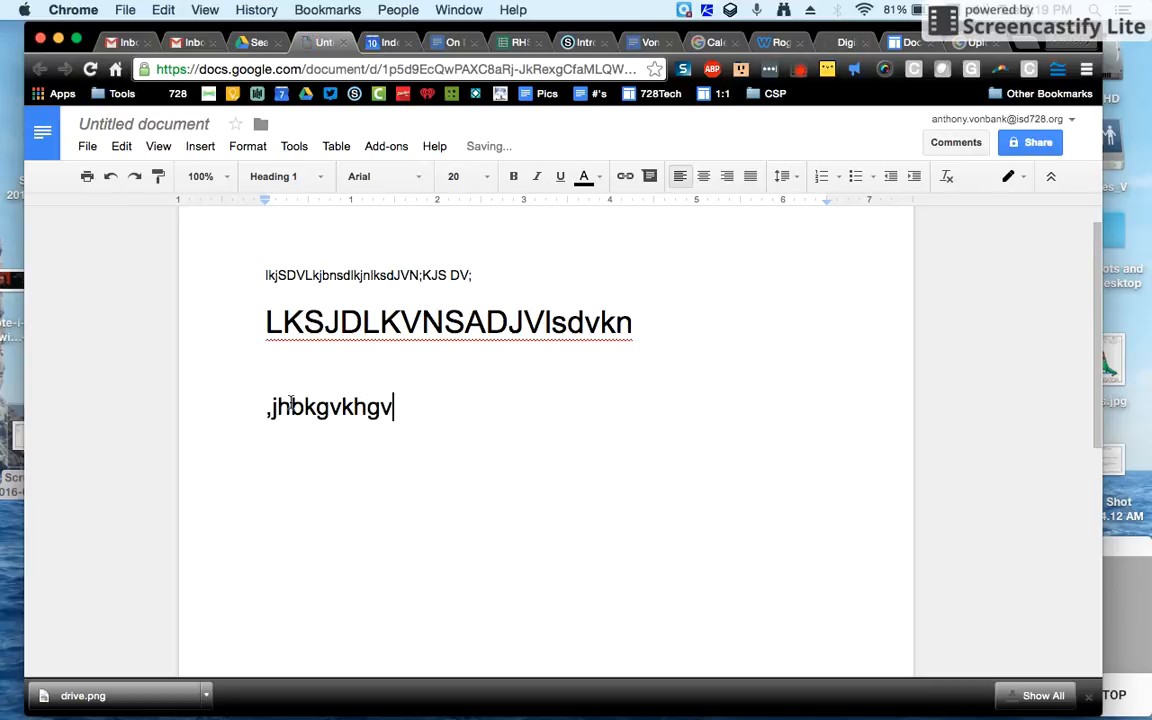
key("Return")
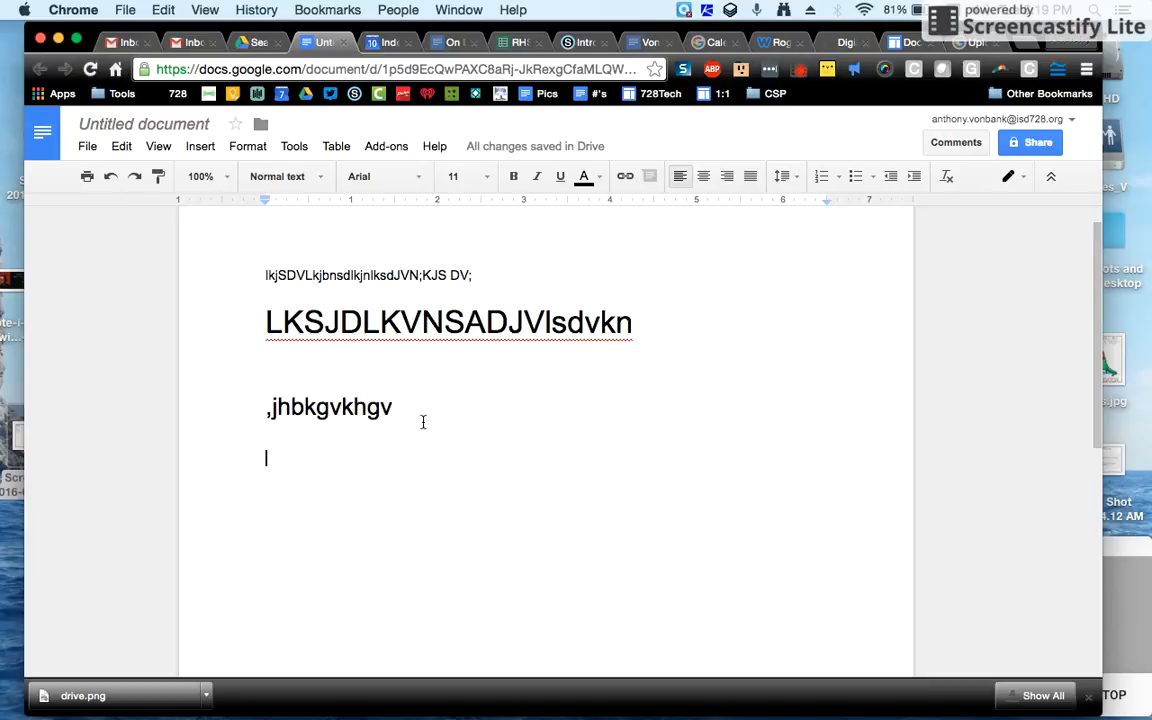
- Increase the indent of the title and heading lines, and turn a numbered list on and off for them
left_click_drag(422, 419, 235, 331)
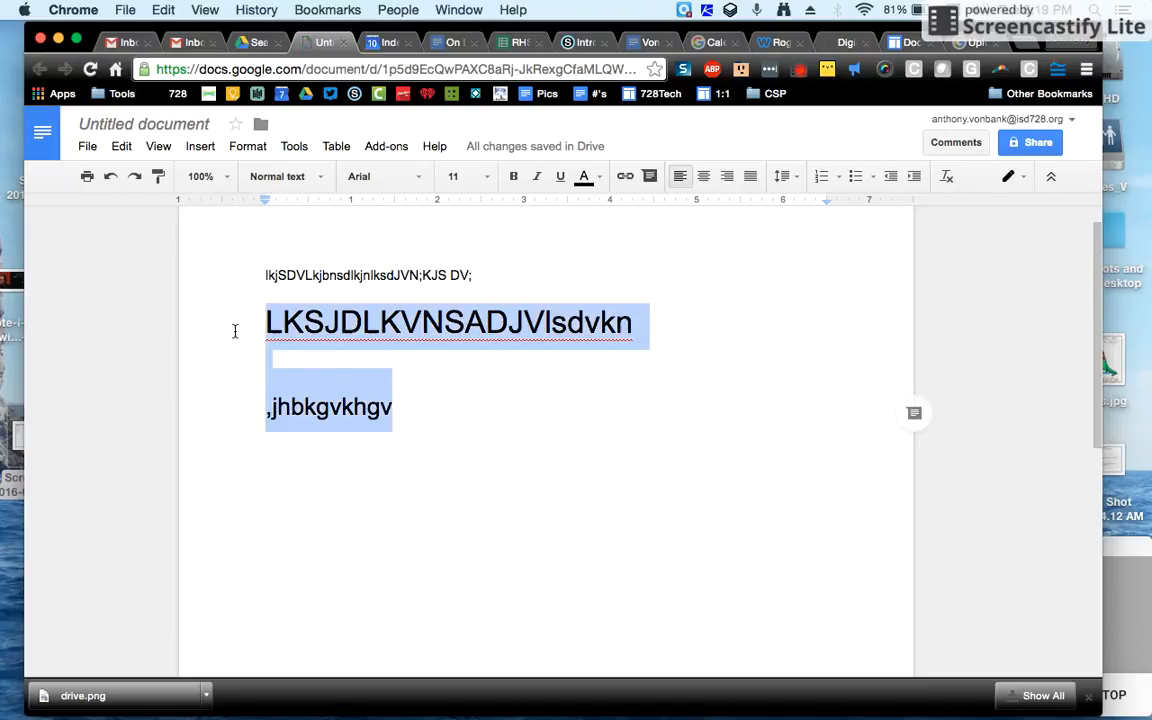
left_click(914, 177)
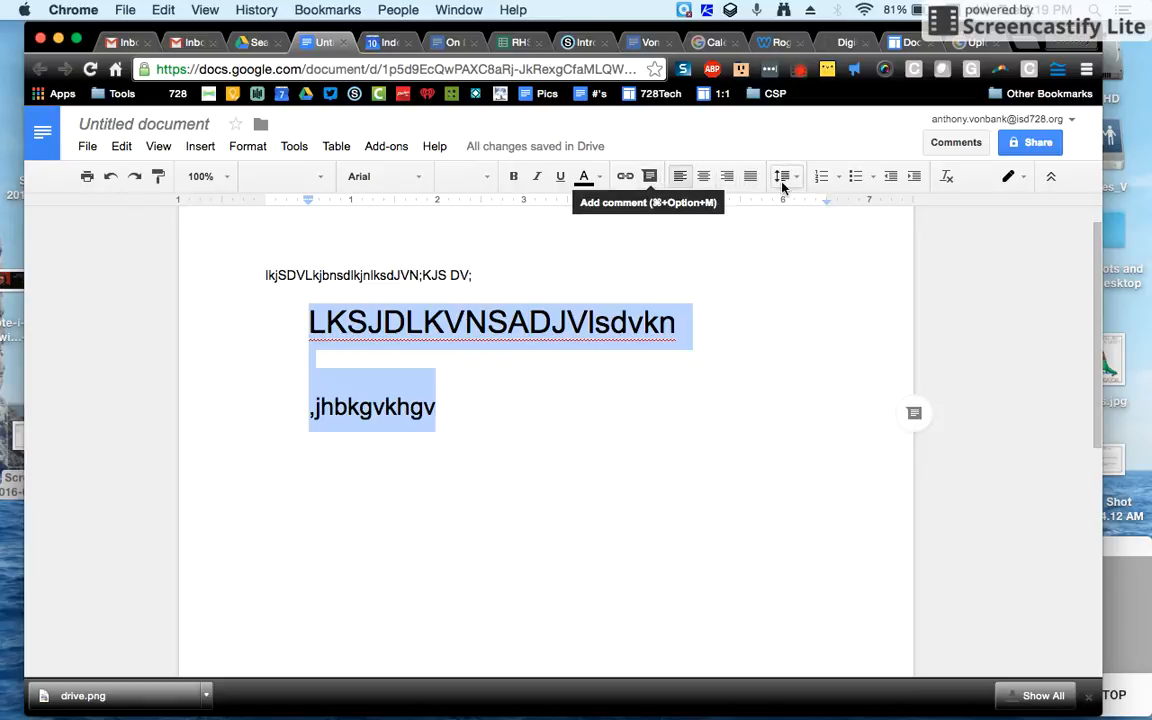
left_click(820, 178)
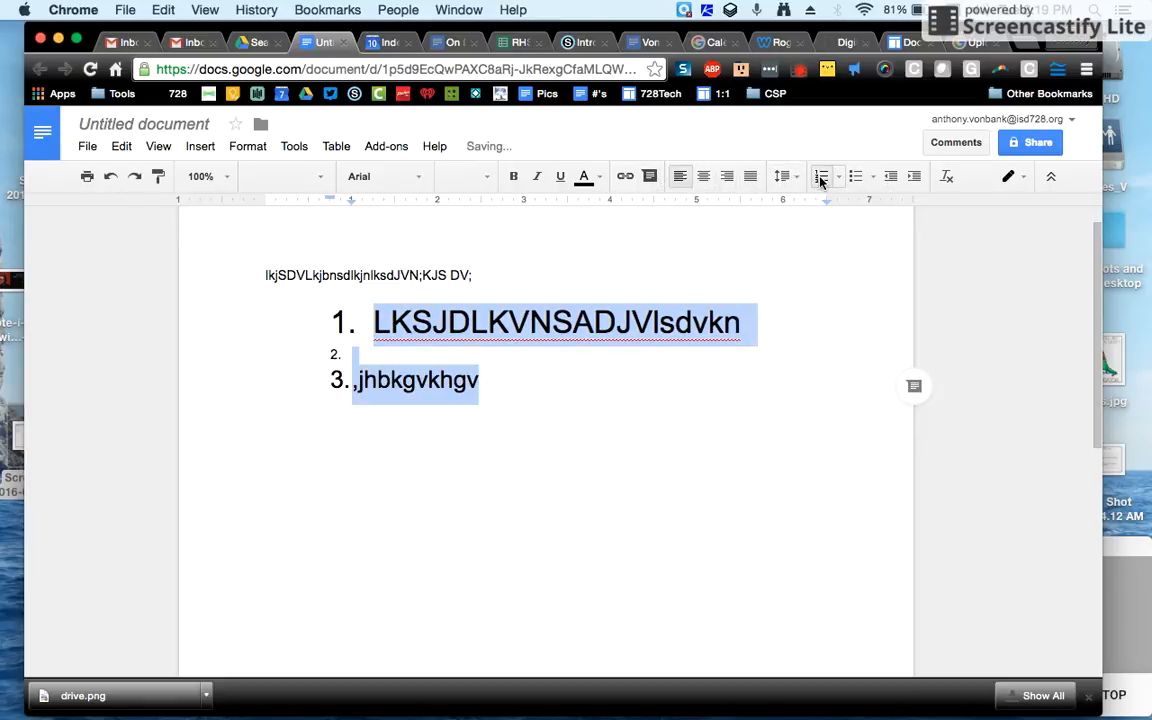
left_click(820, 178)
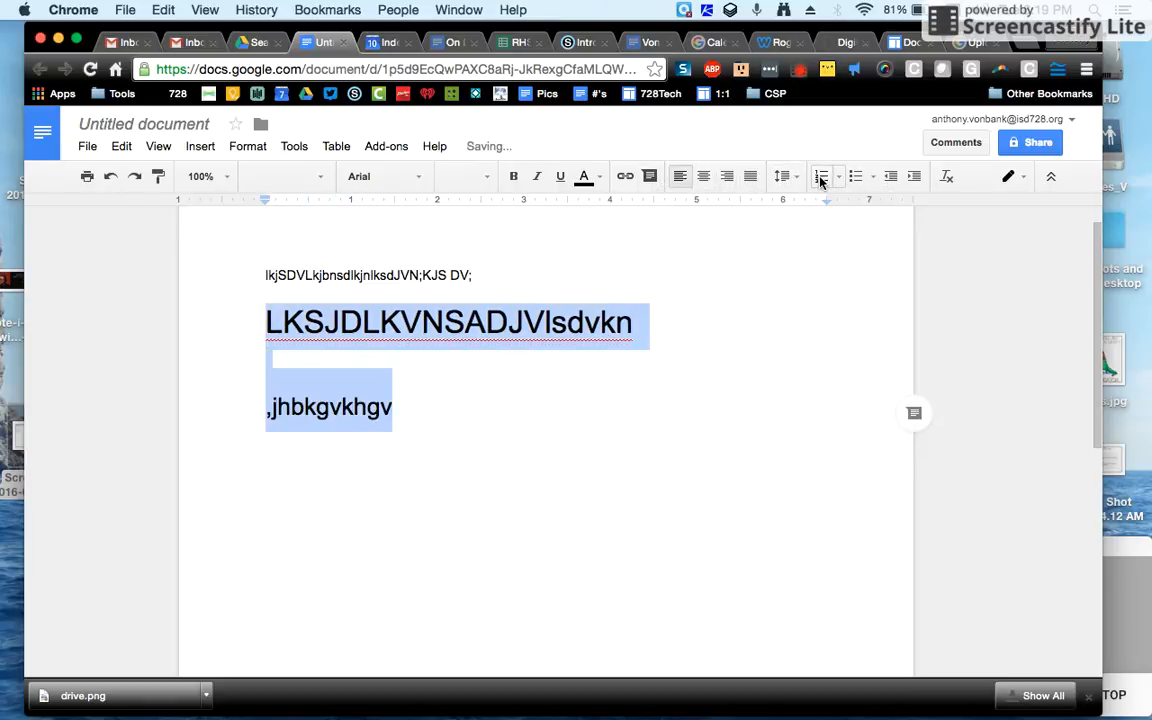
- Turn the default bulleted list on and off for the selected lines, and apply the checkbox bullet style to them
left_click(856, 178)
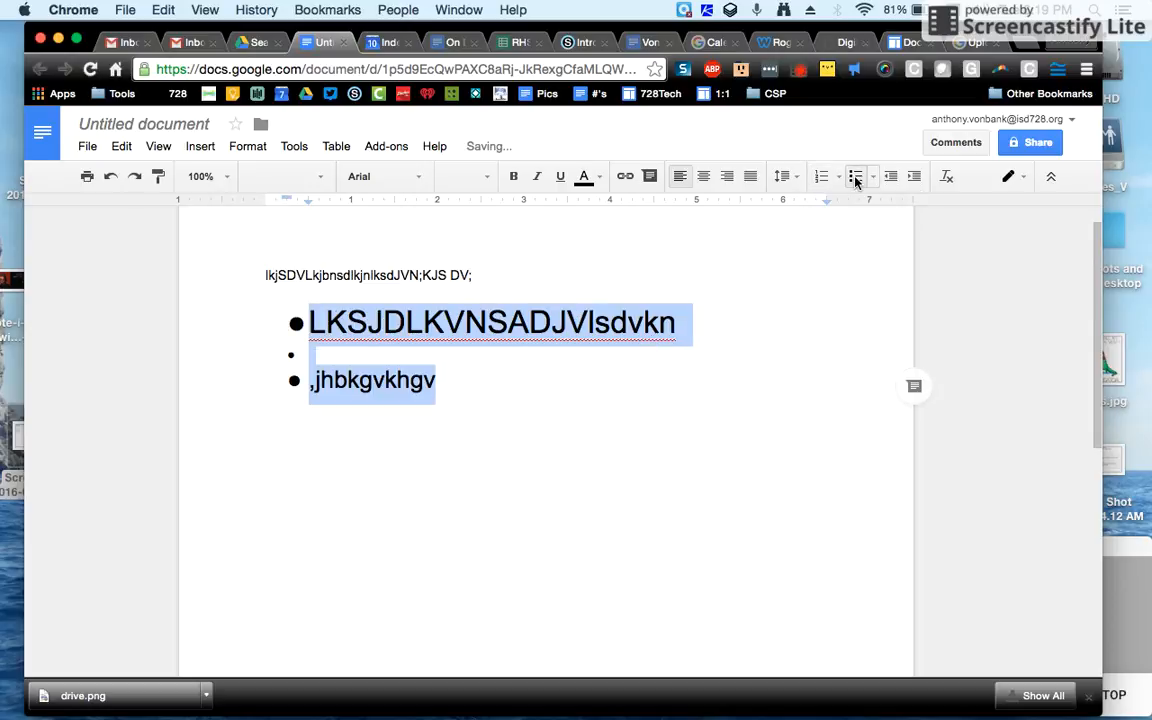
left_click(856, 178)
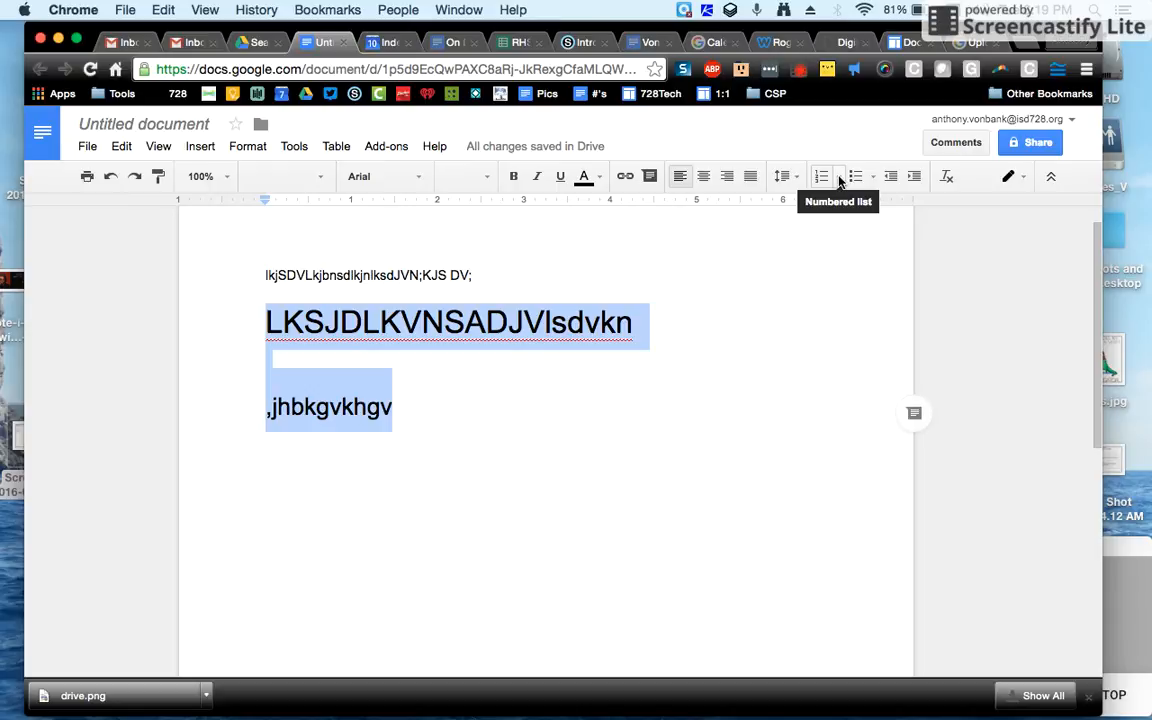
left_click(840, 178)
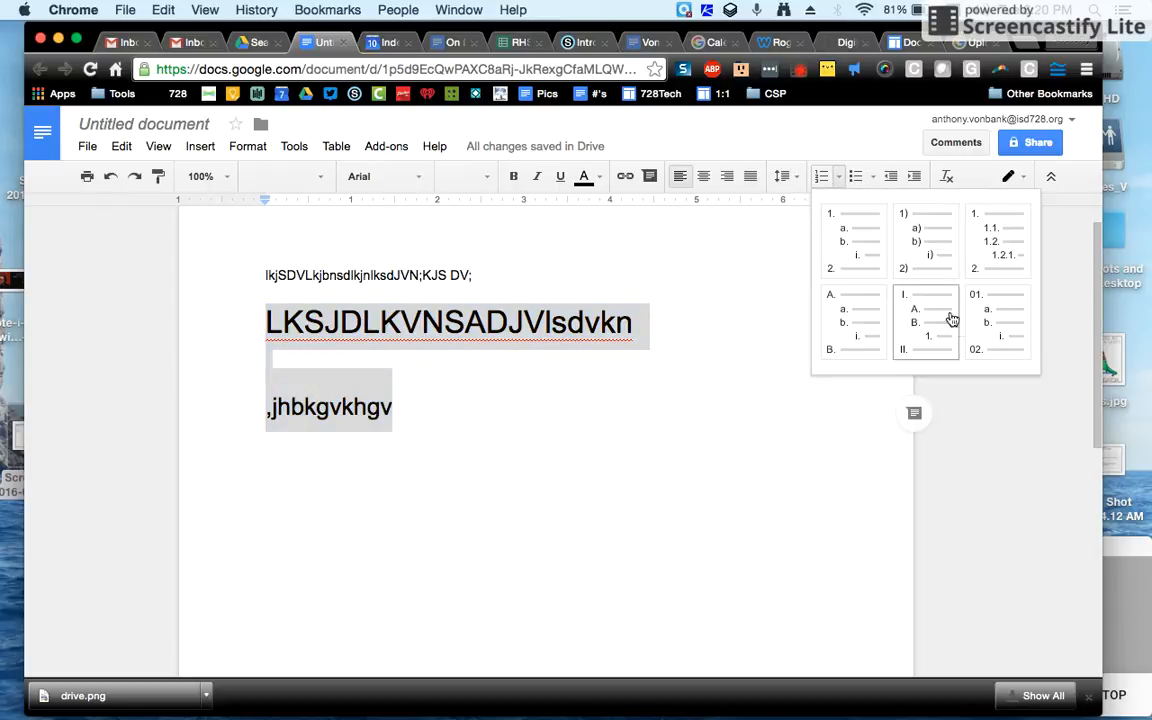
left_click(873, 177)
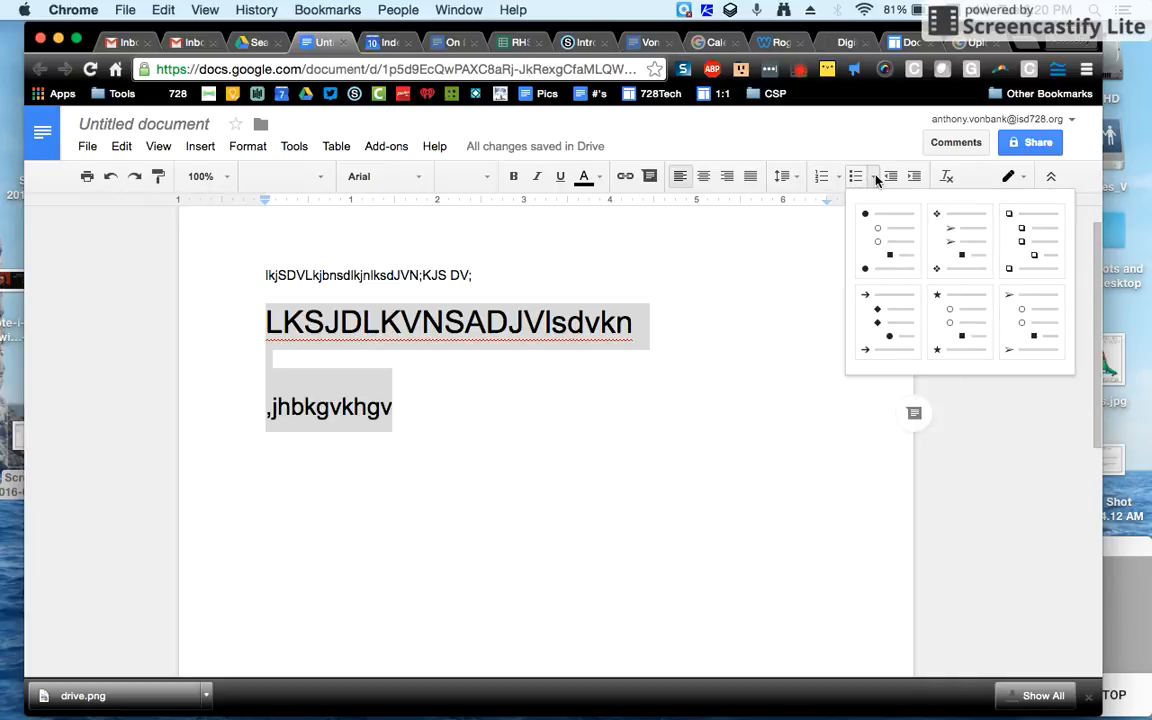
left_click(1022, 248)
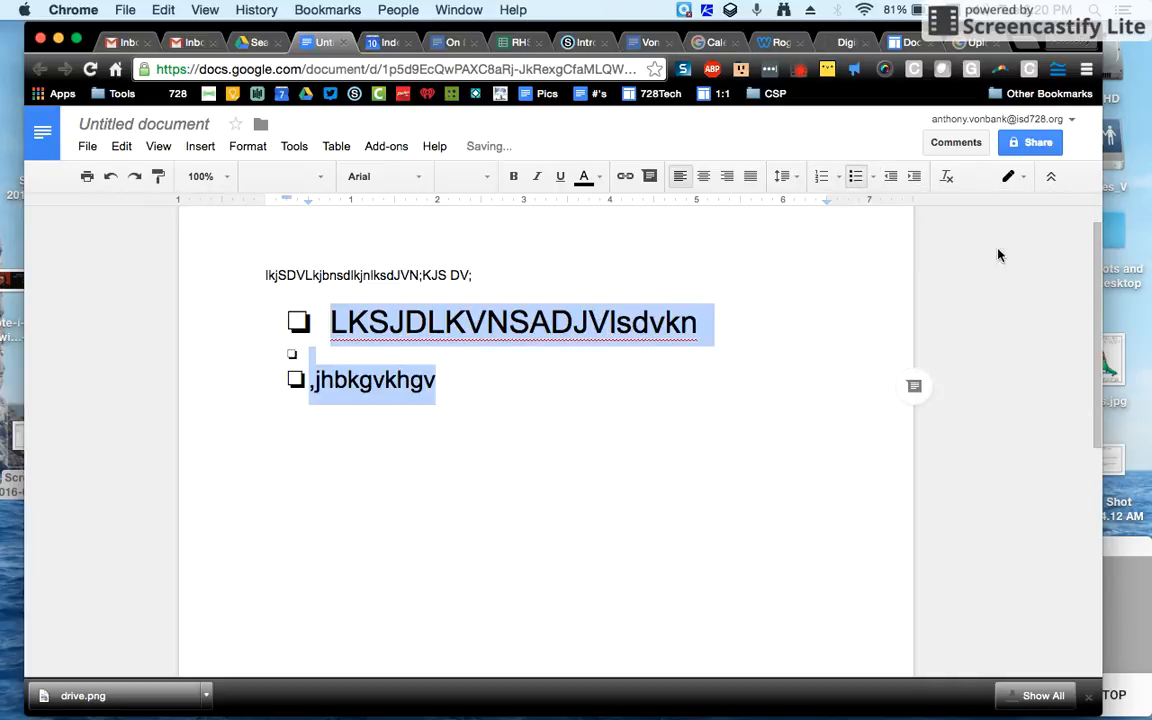
- Remove the bullet from the empty middle list item, and undo both that removal and the checkbox list
left_click(366, 356)
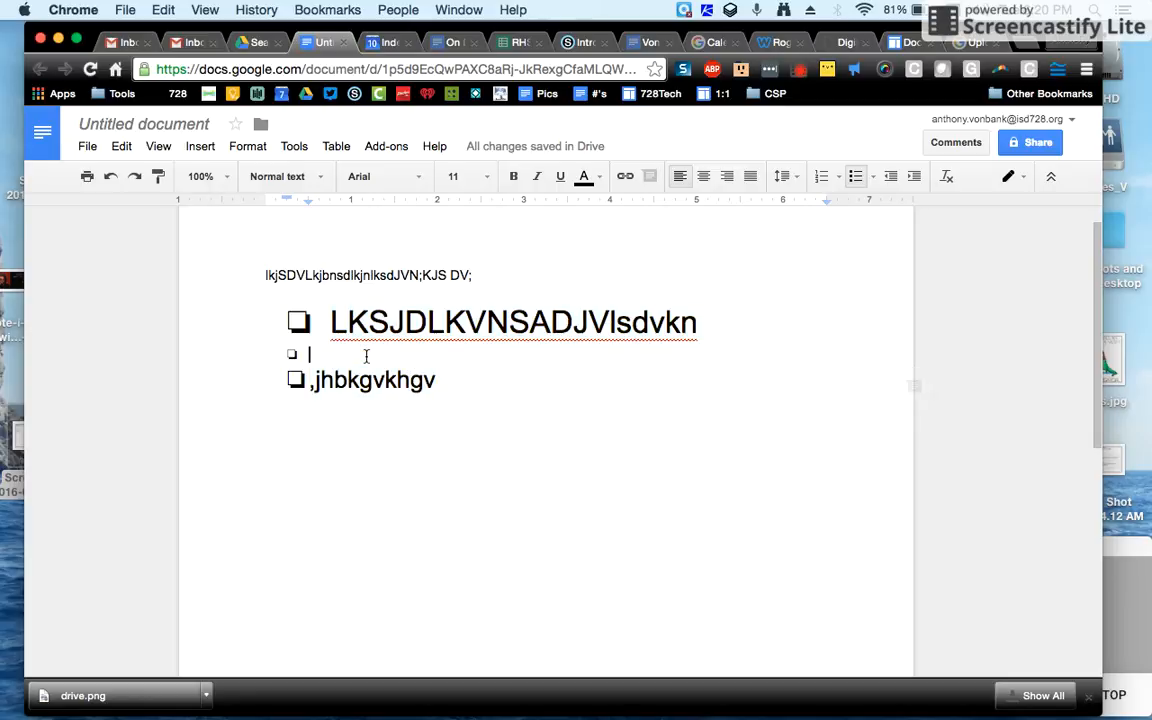
key("Return")
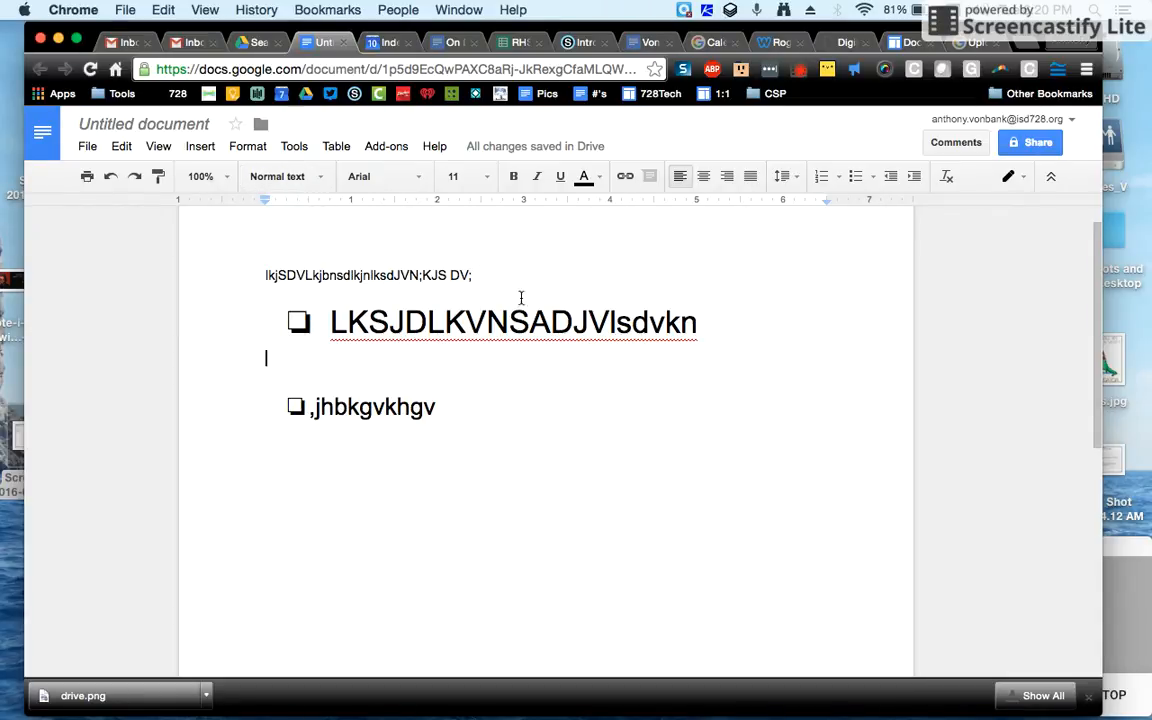
left_click(111, 178)
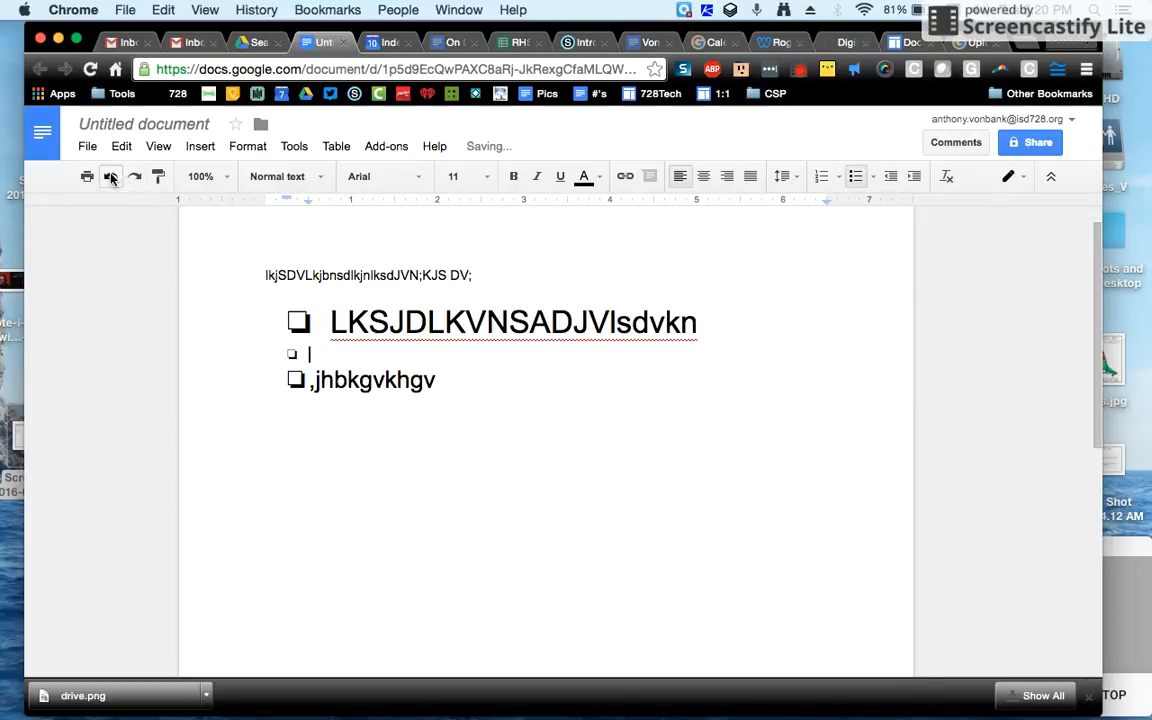
left_click(111, 178)
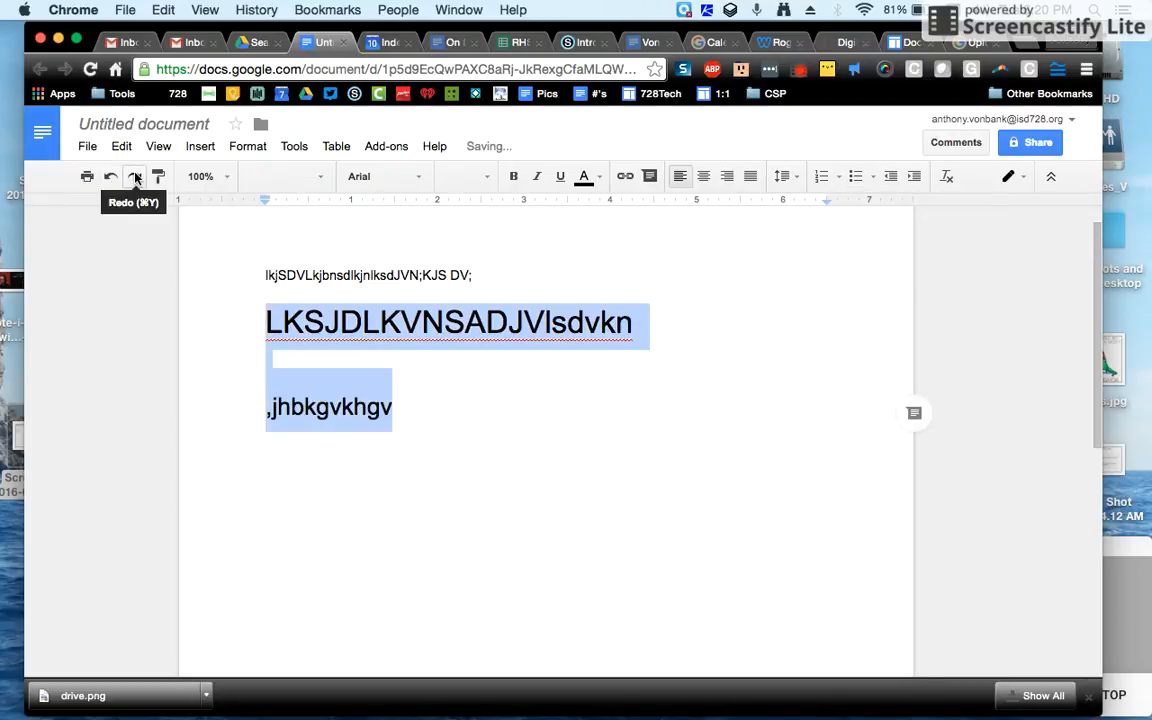
- Redo the checkbox list and the removal of the empty middle item's bullet, and open the line spacing options
left_click(135, 178)
left_click(135, 178)
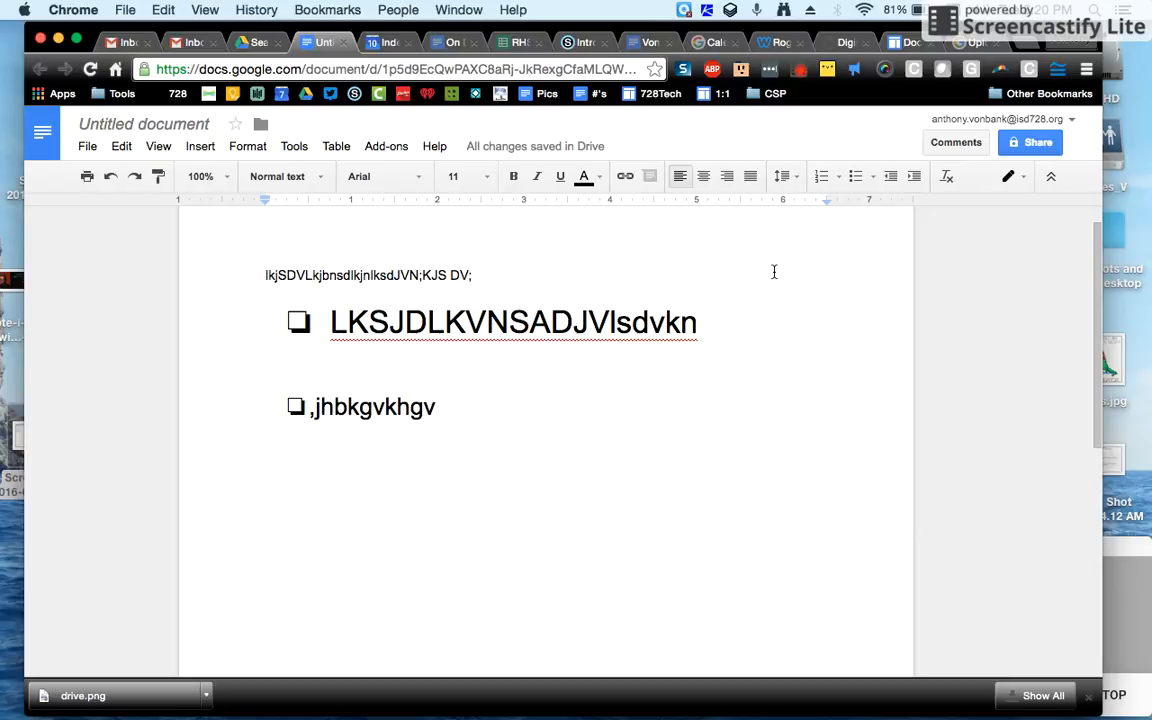
left_click(797, 178)
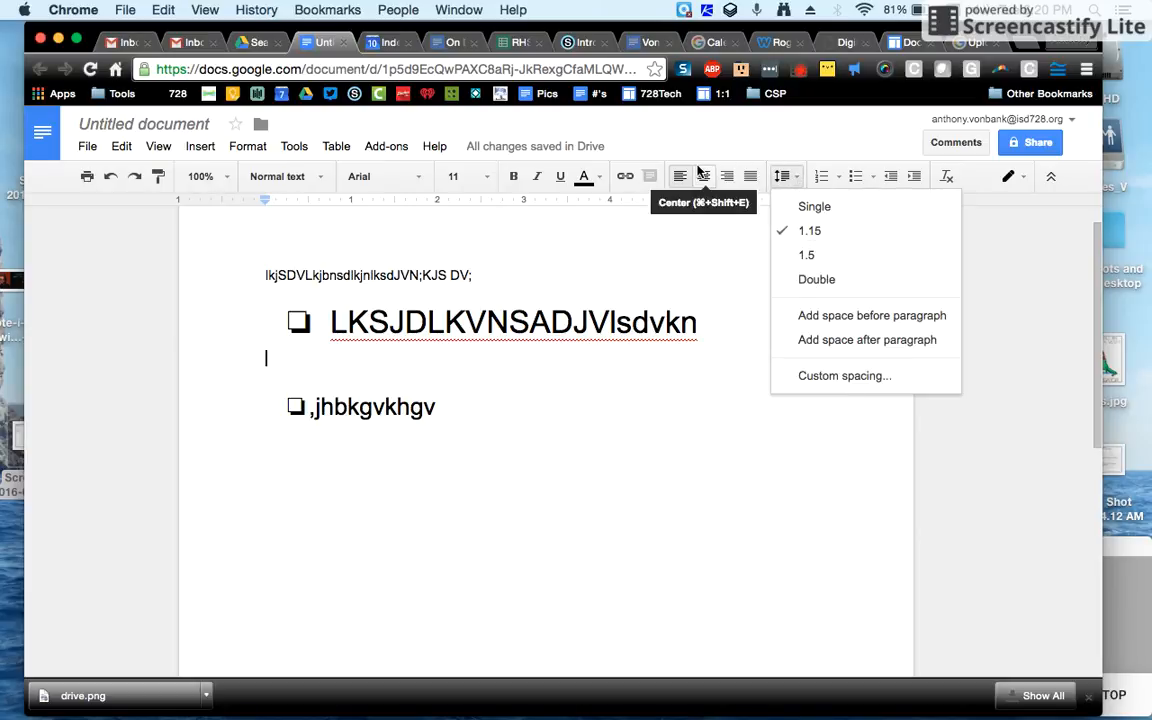
- Center the empty middle line, and center all the text lines in the document
left_click(705, 175)
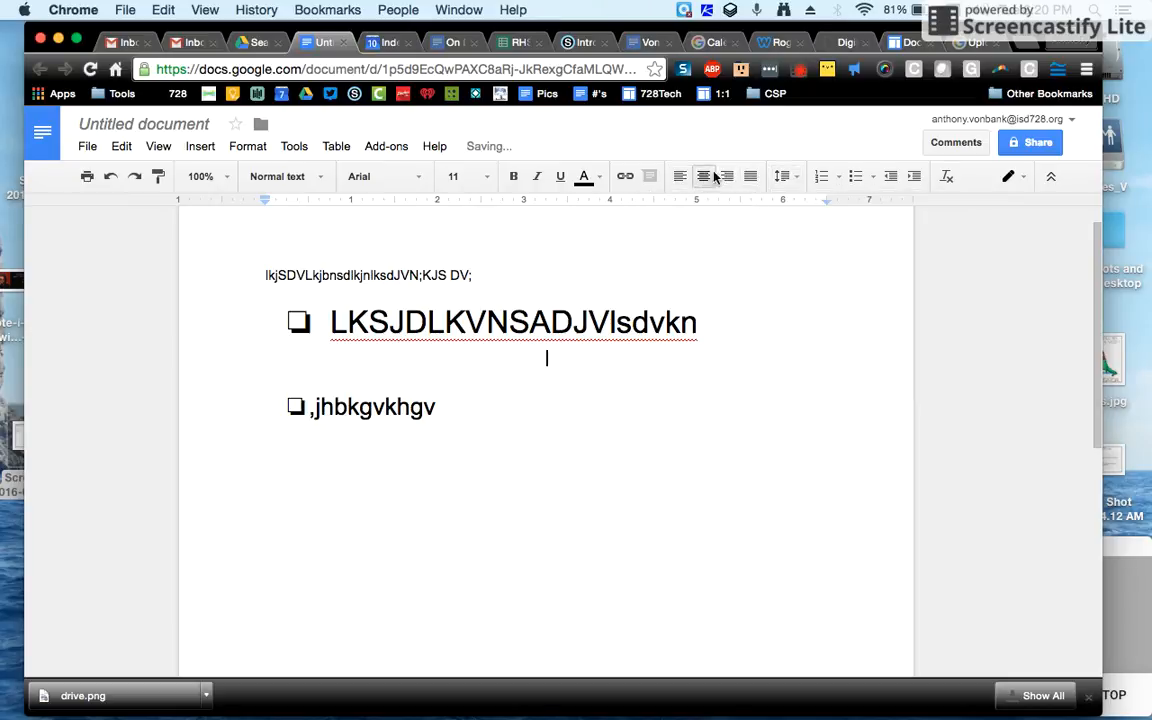
left_click_drag(470, 411, 247, 278)
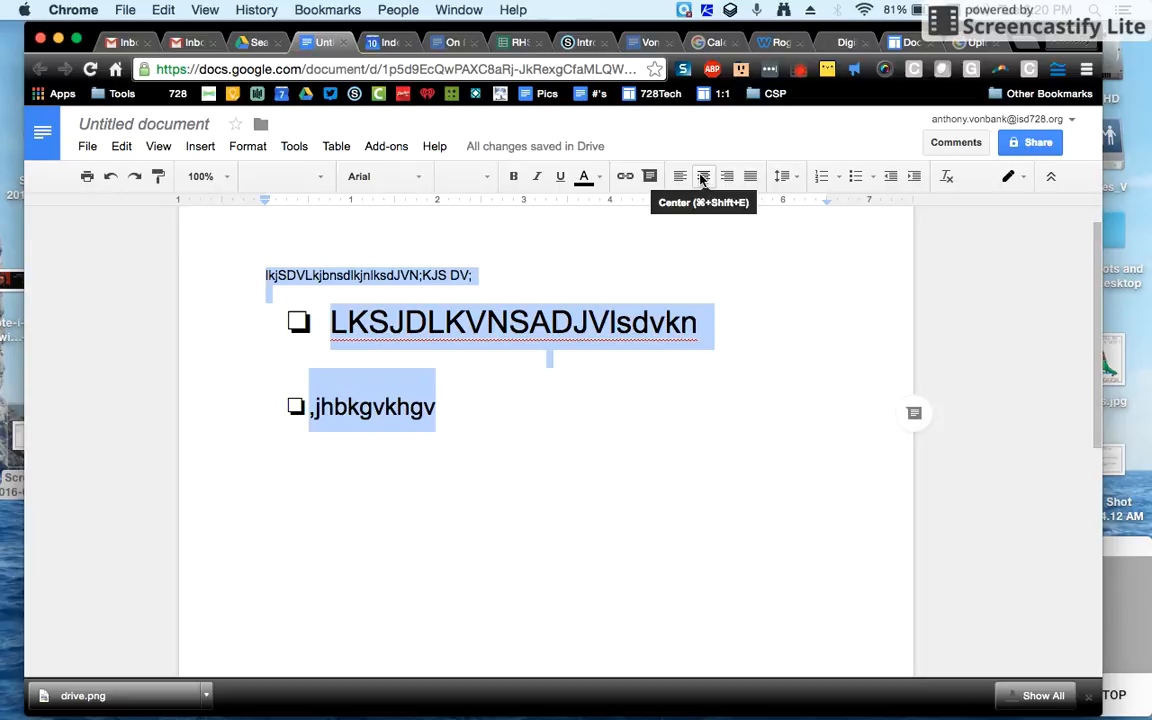
left_click(703, 178)
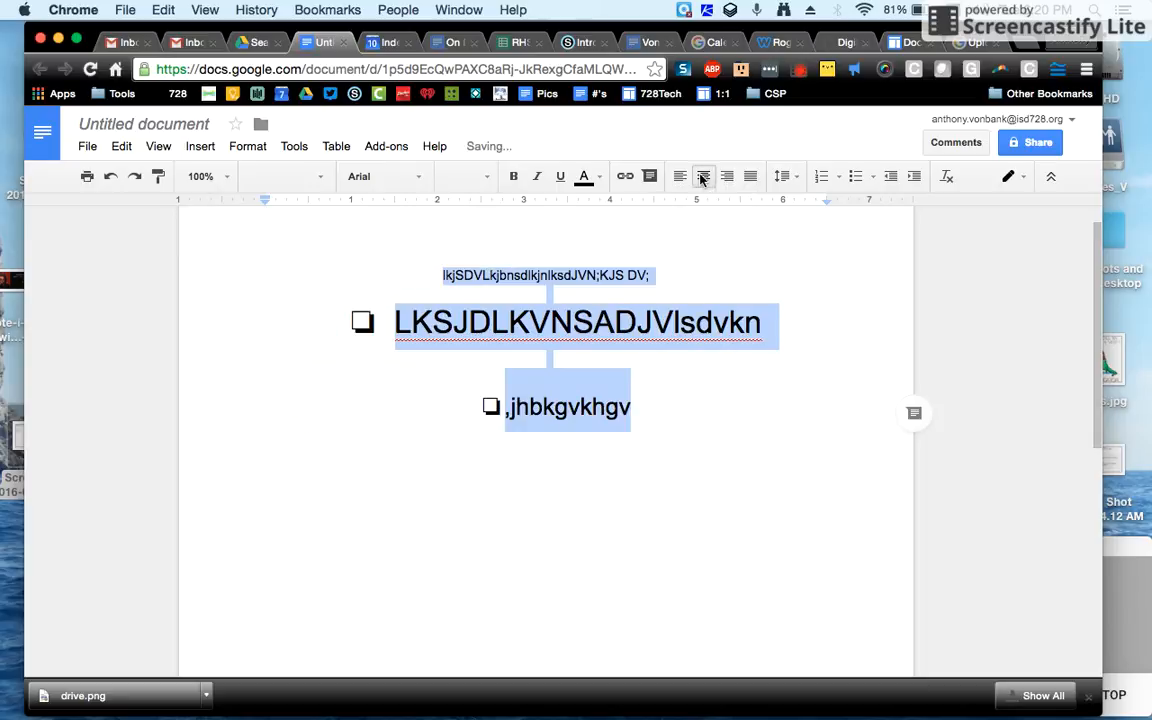
left_click(694, 465)
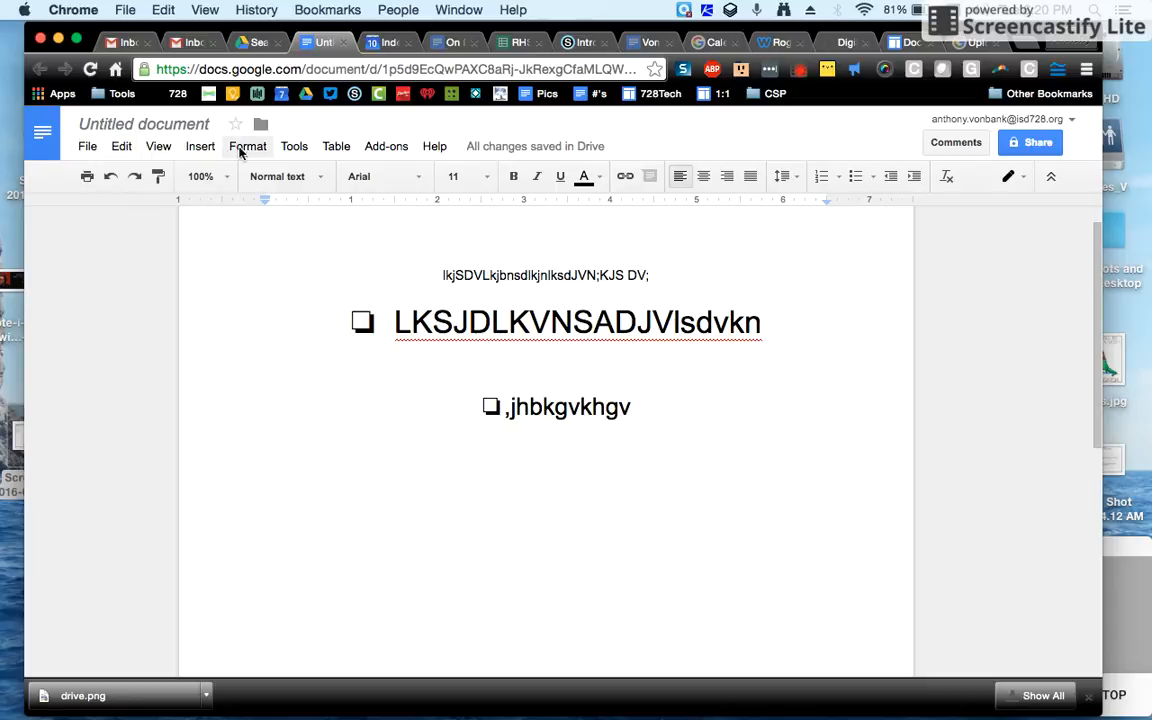
left_click(121, 147)
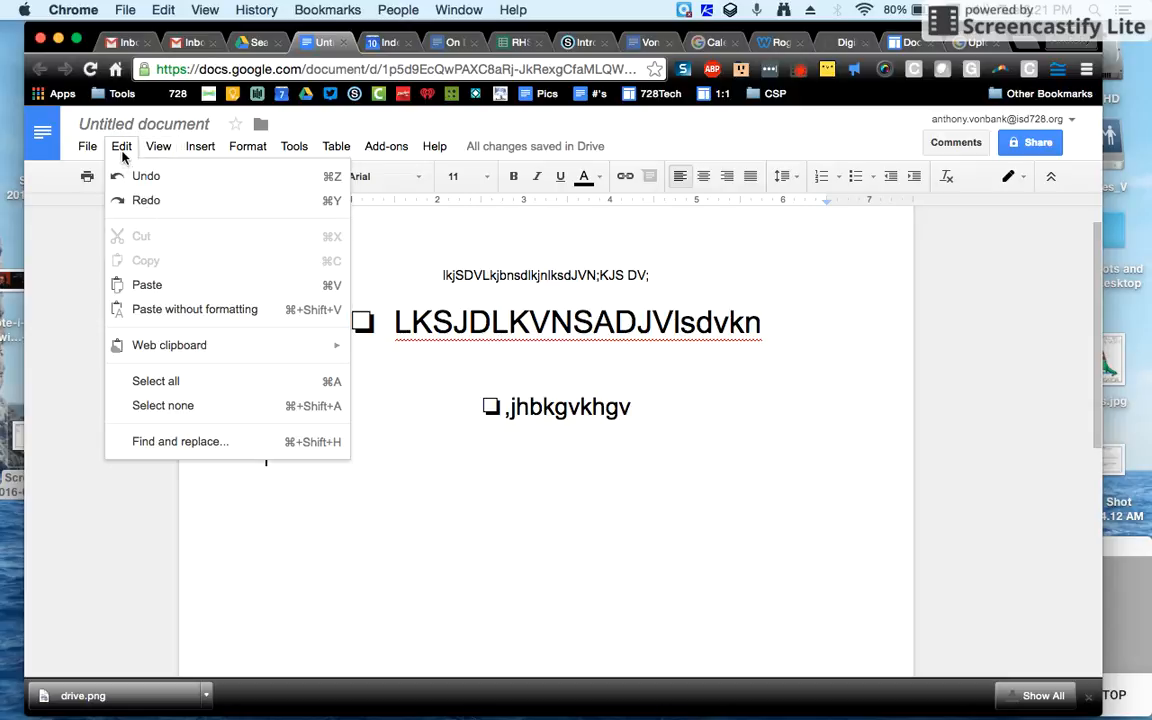
mouse_move(163, 143)
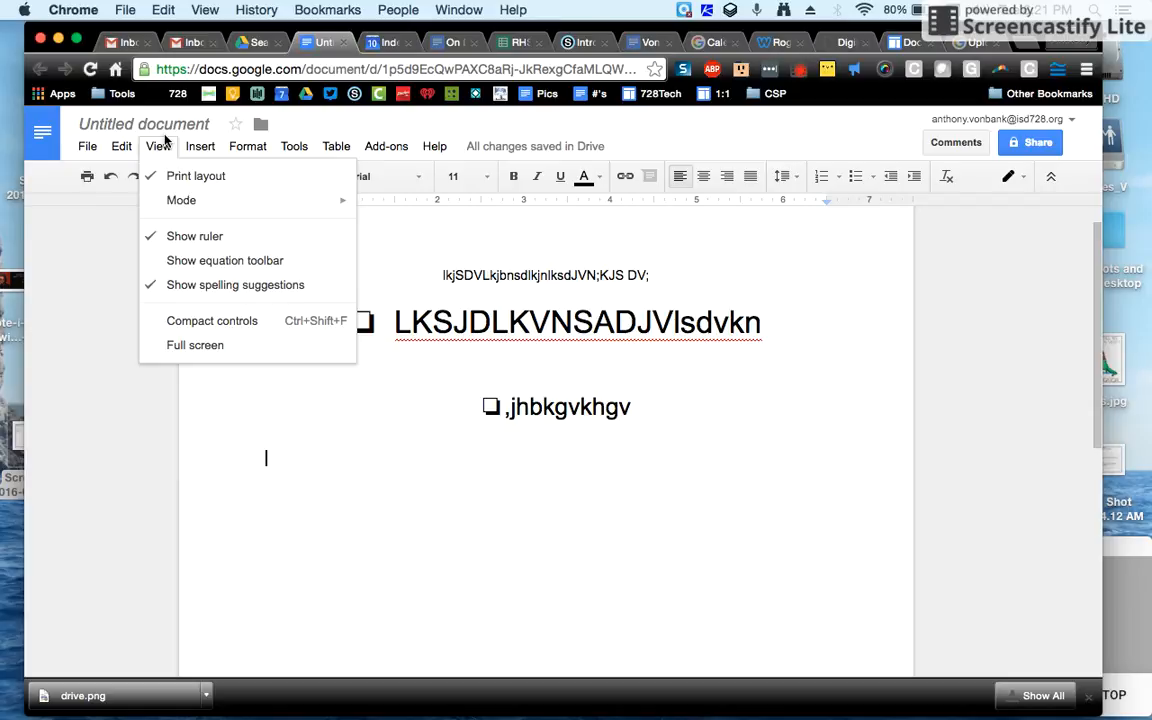
mouse_move(200, 155)
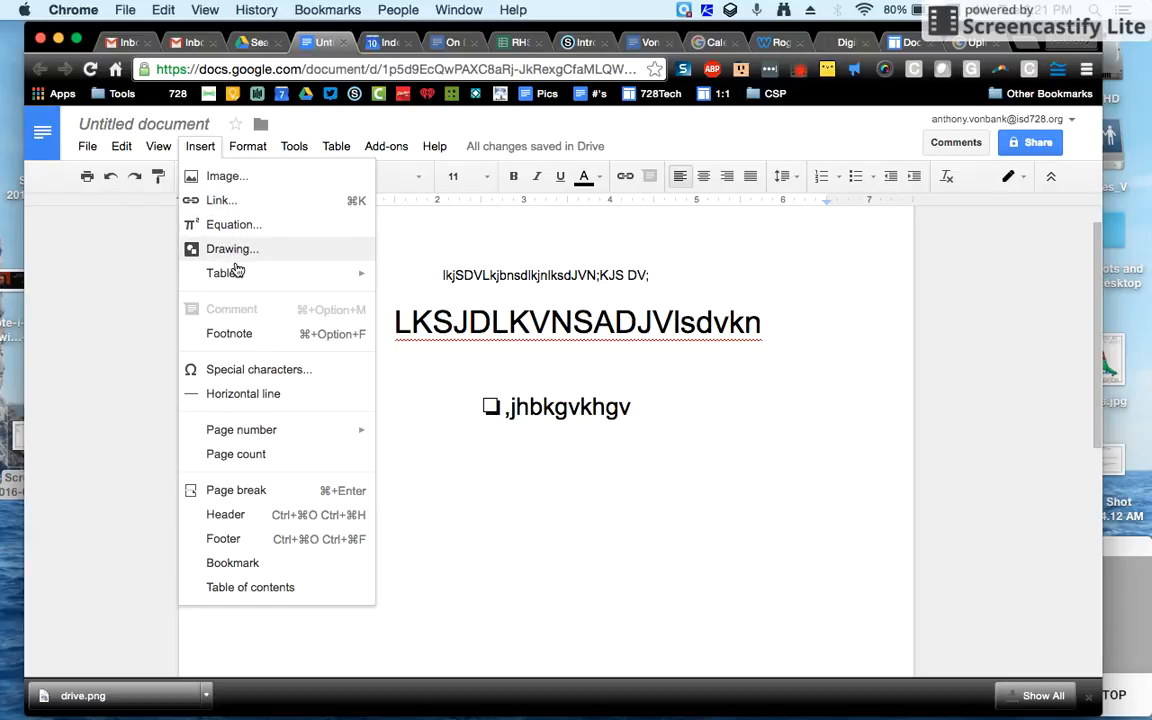
mouse_move(231, 270)
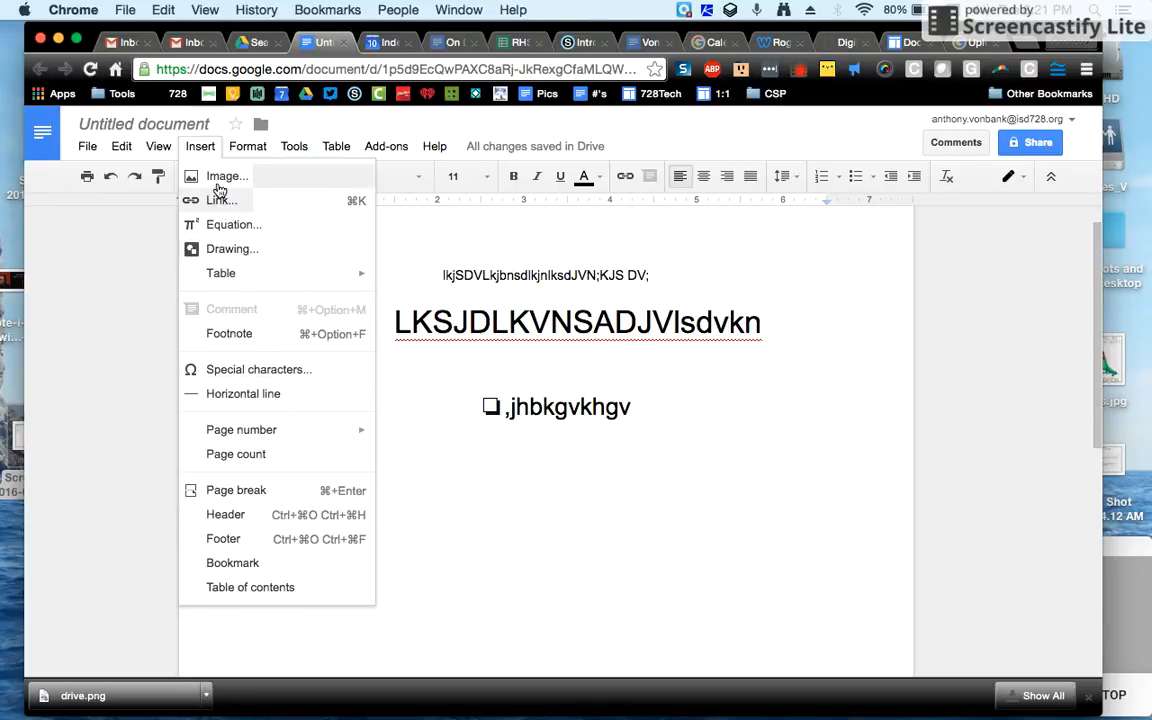
left_click(517, 455)
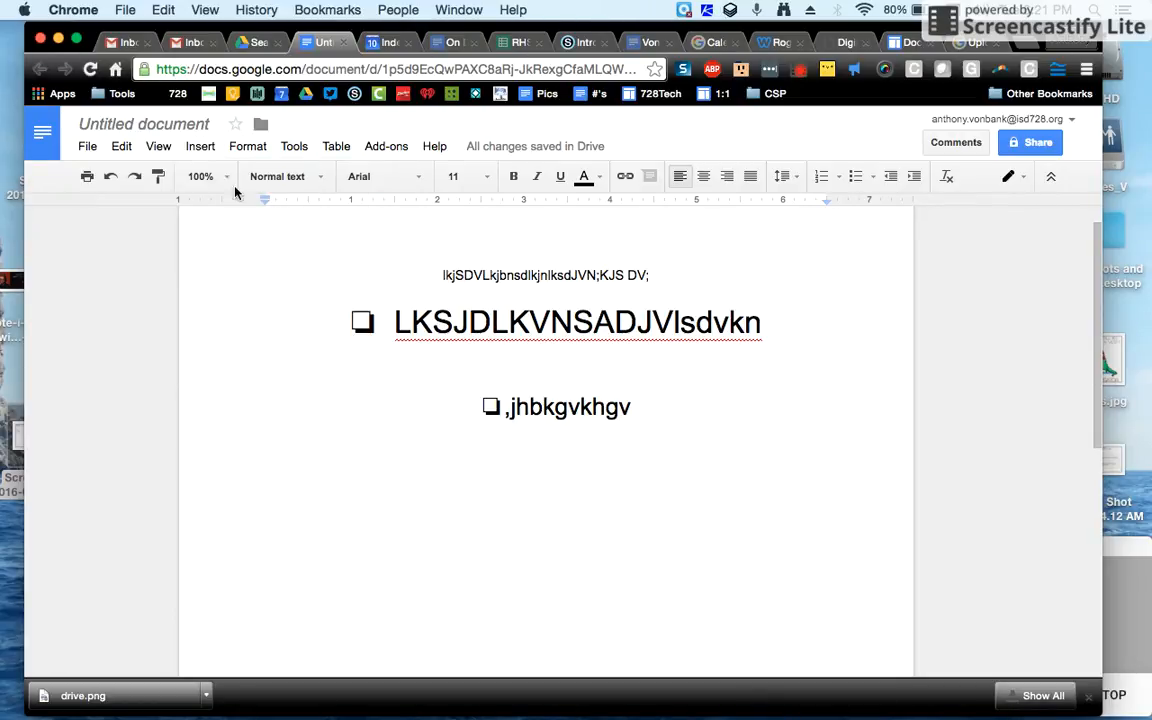
- Insert a horizontal line below the ",jhbkgvkhgv" heading
left_click(202, 146)
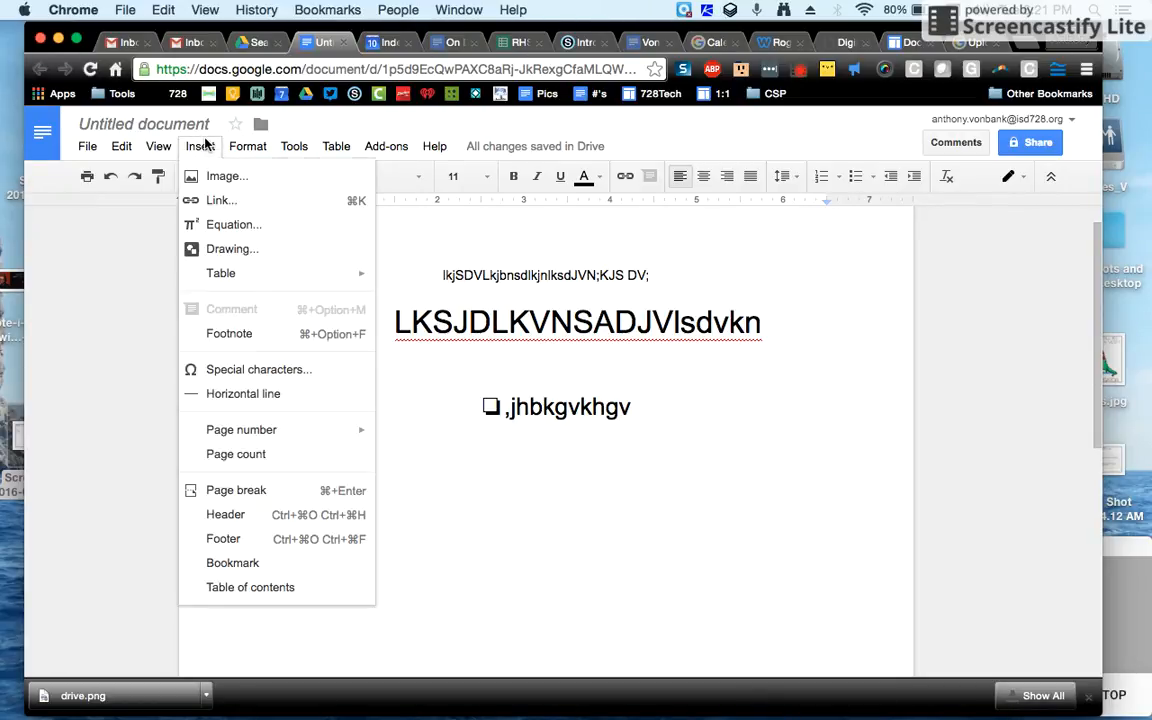
left_click(229, 393)
left_click(463, 555)
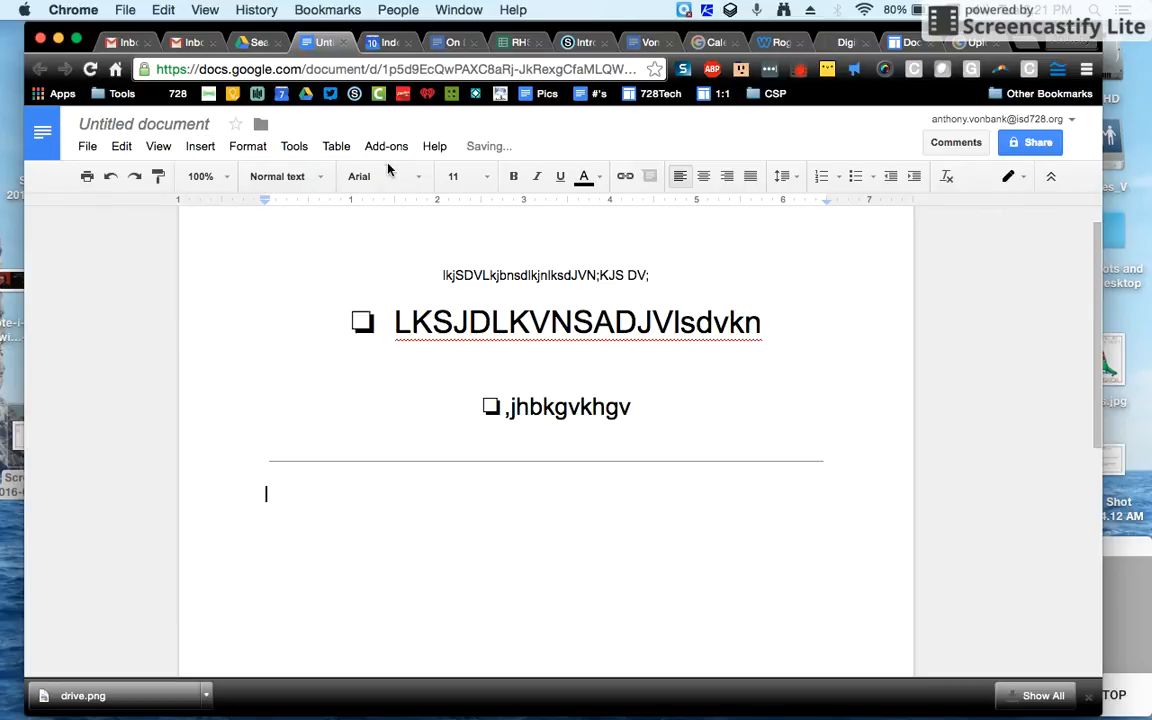
- Look over the list formatting options and document tools, and open the Research tool and close it again
left_click(247, 149)
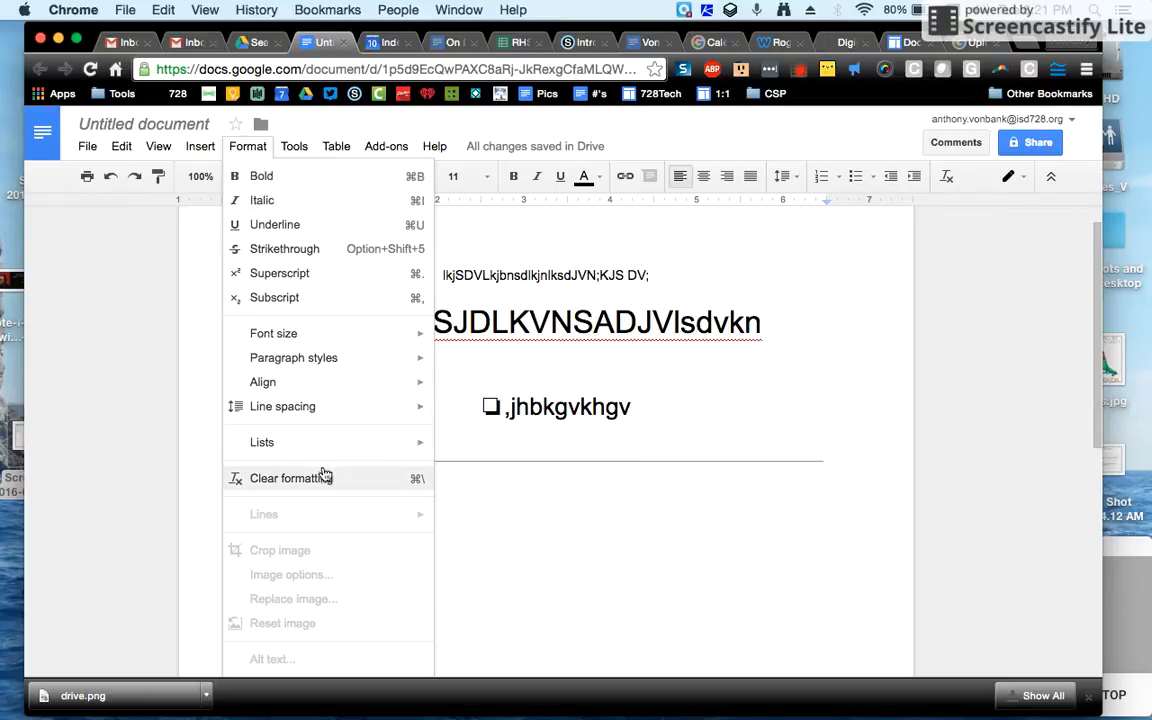
mouse_move(329, 442)
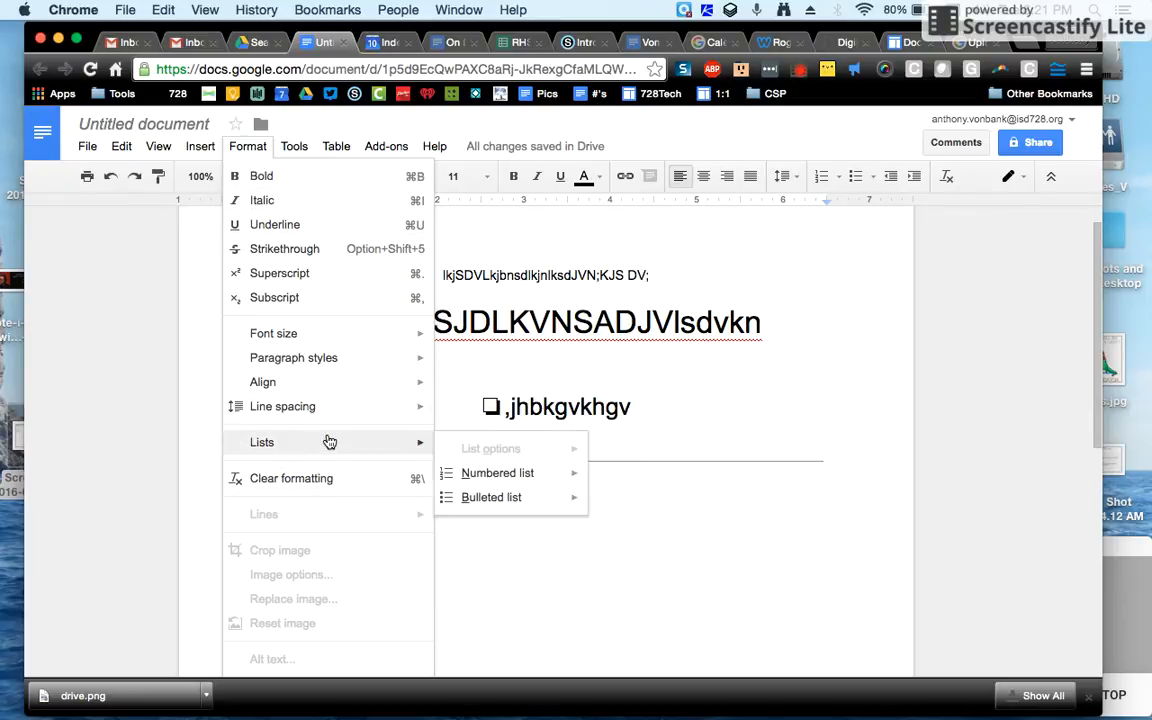
mouse_move(298, 148)
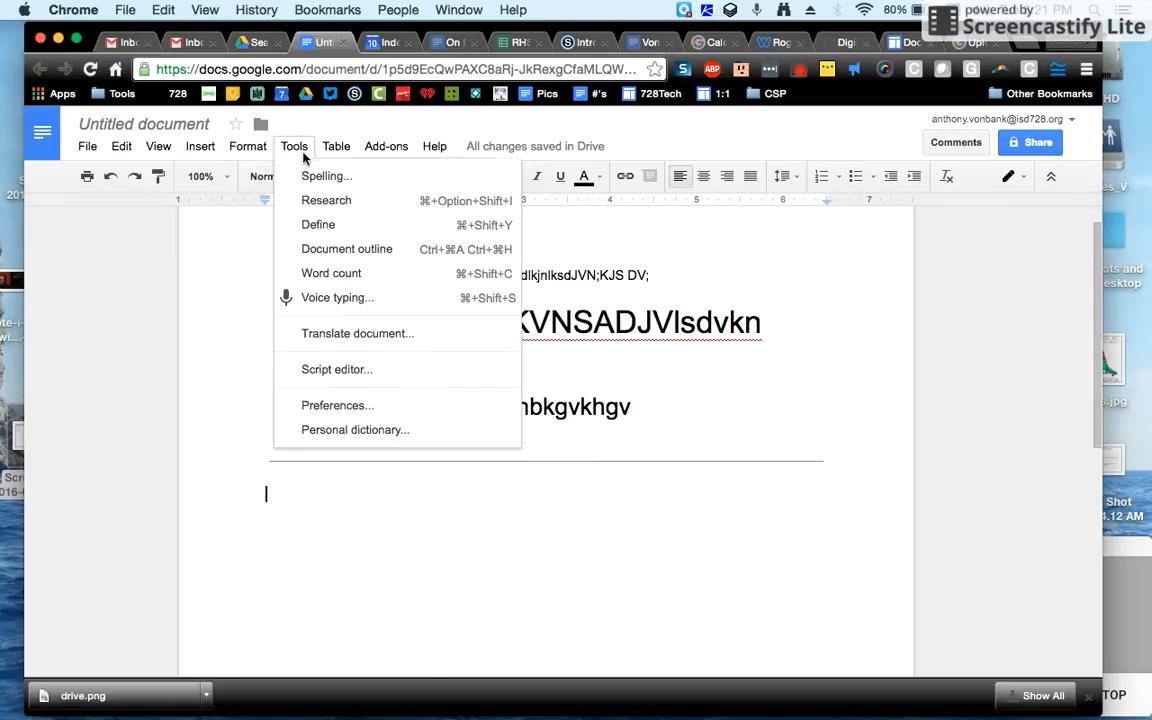
left_click(319, 203)
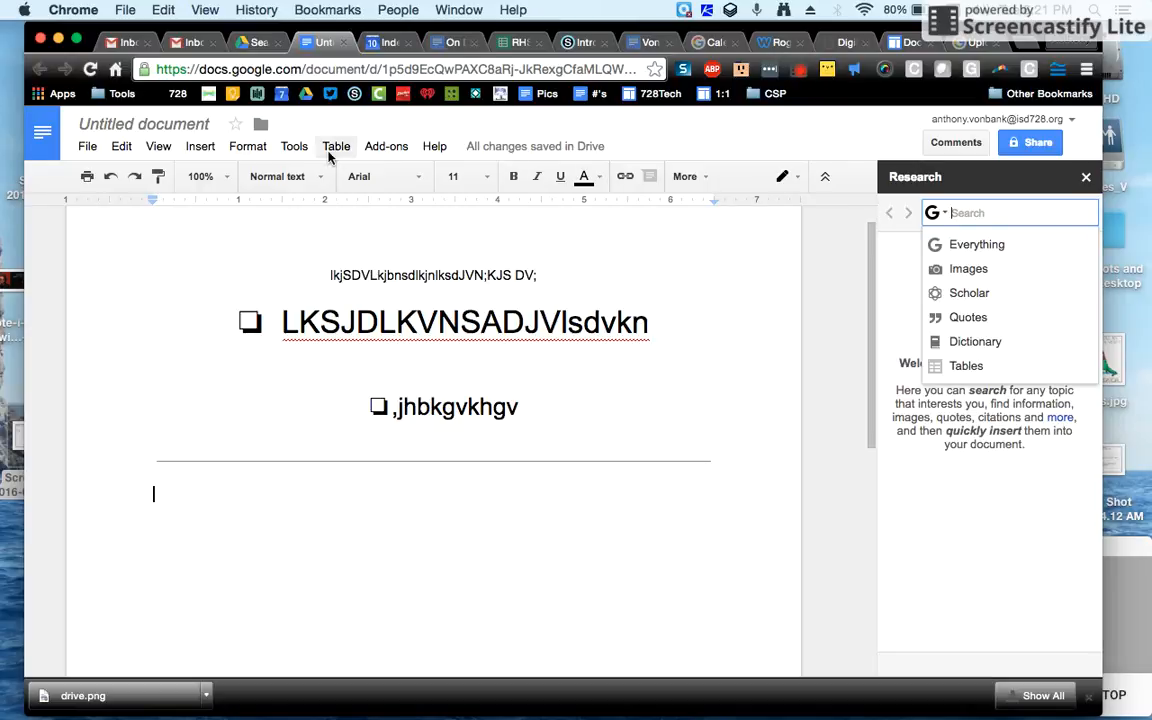
left_click(294, 147)
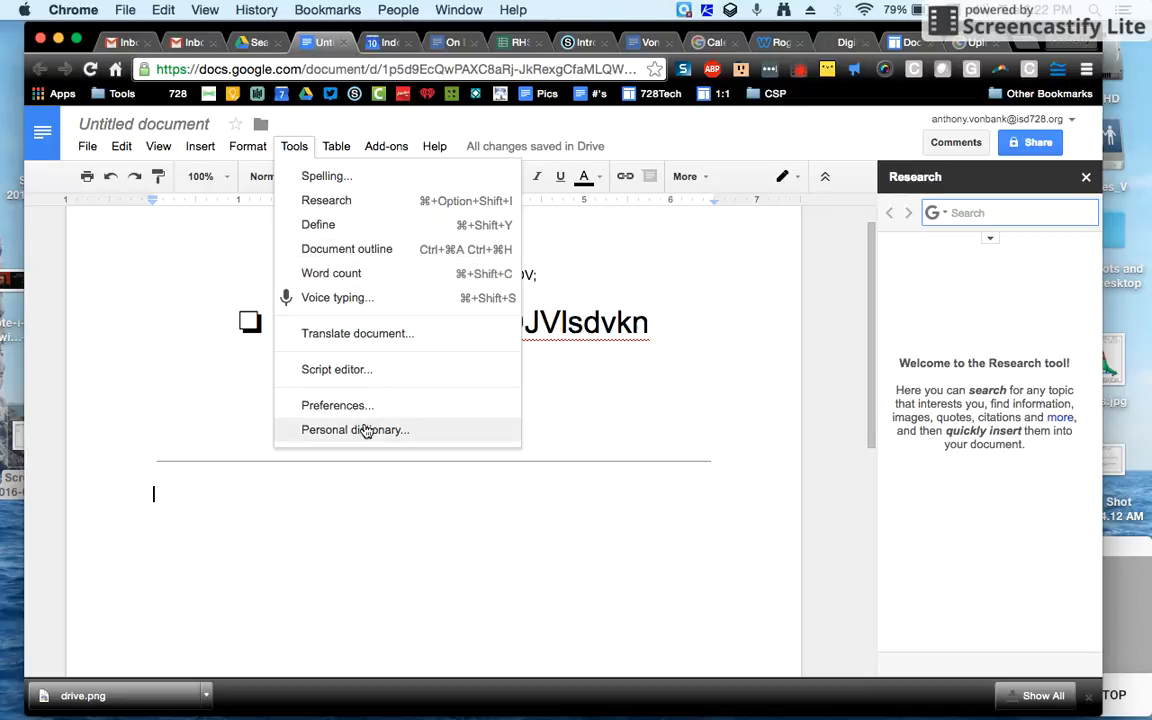
left_click(358, 510)
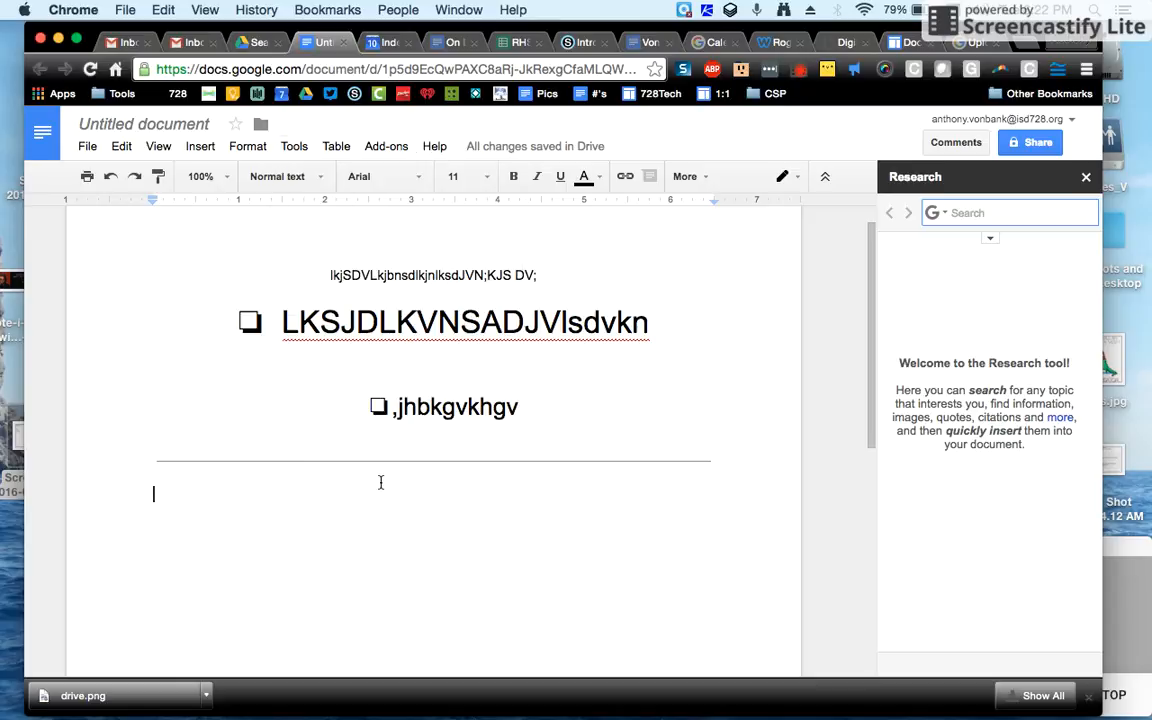
left_click(1086, 177)
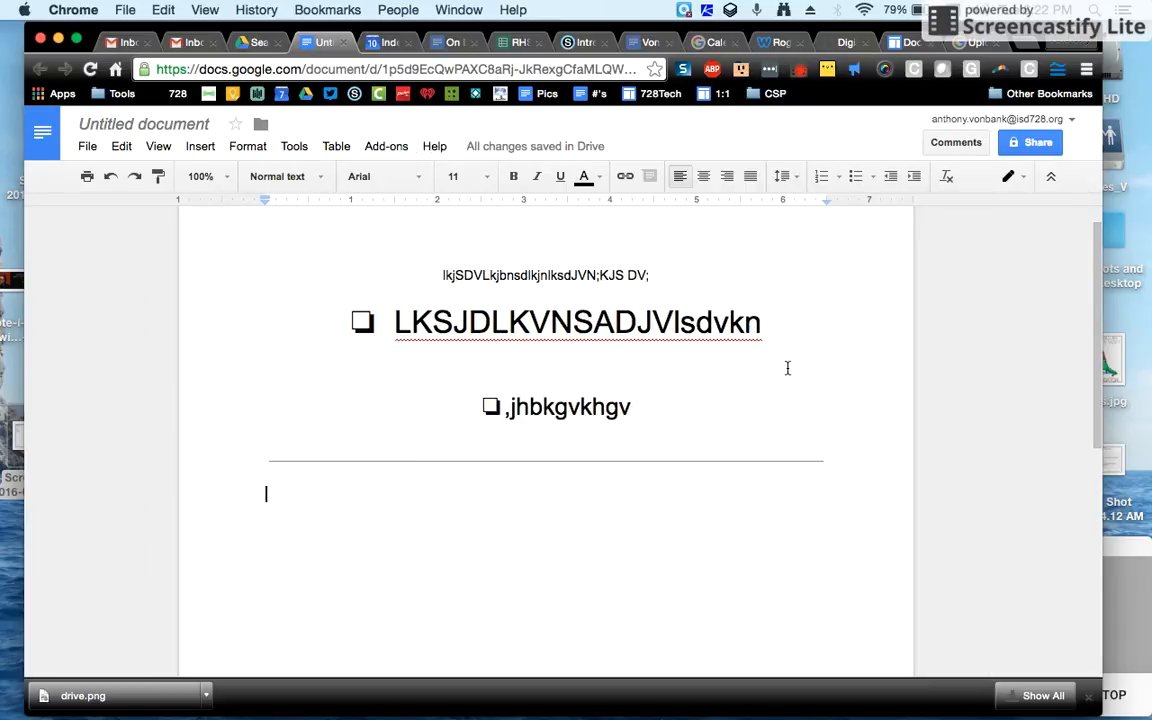
- Open the page setup and switch the orientation to Landscape and back to Portrait
scroll(601, 539, "down", 1)
scroll(601, 539, "up", 2)
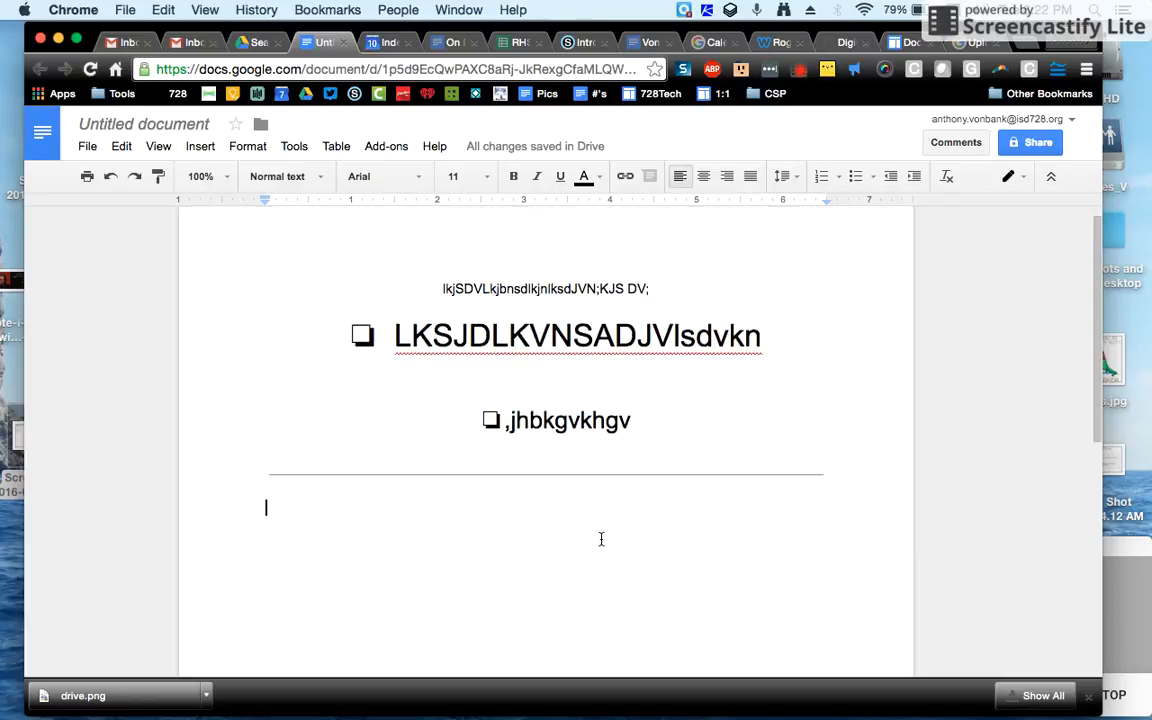
left_click(88, 147)
left_click(121, 148)
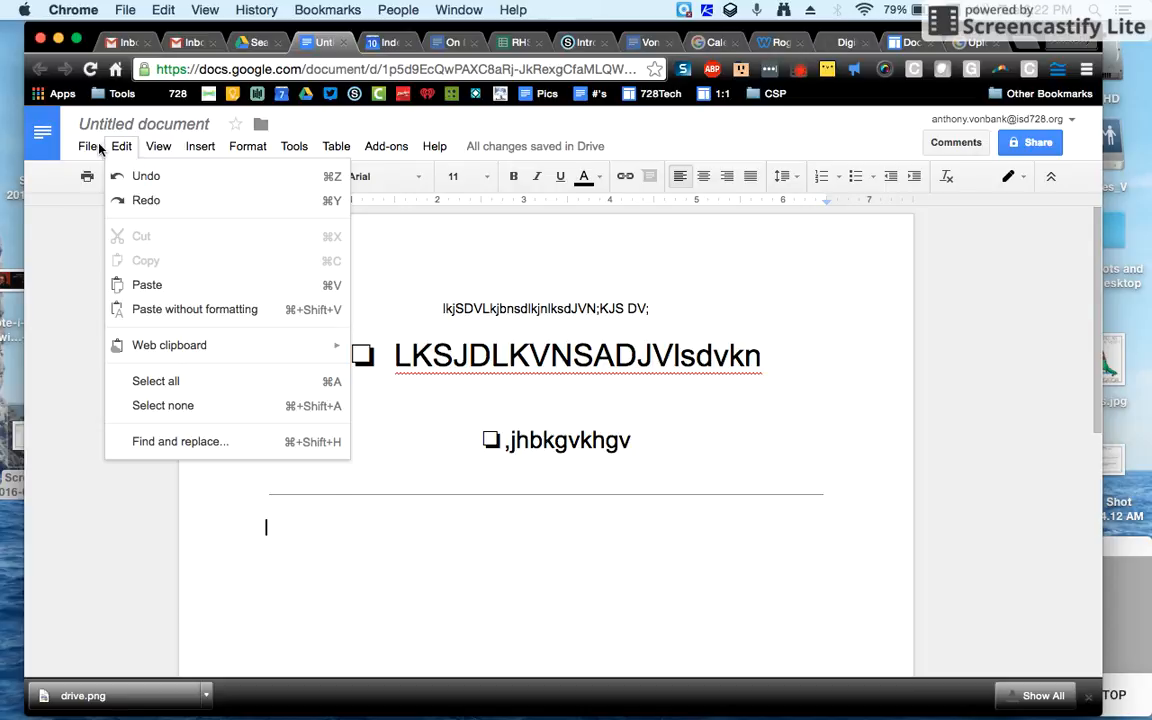
left_click(88, 148)
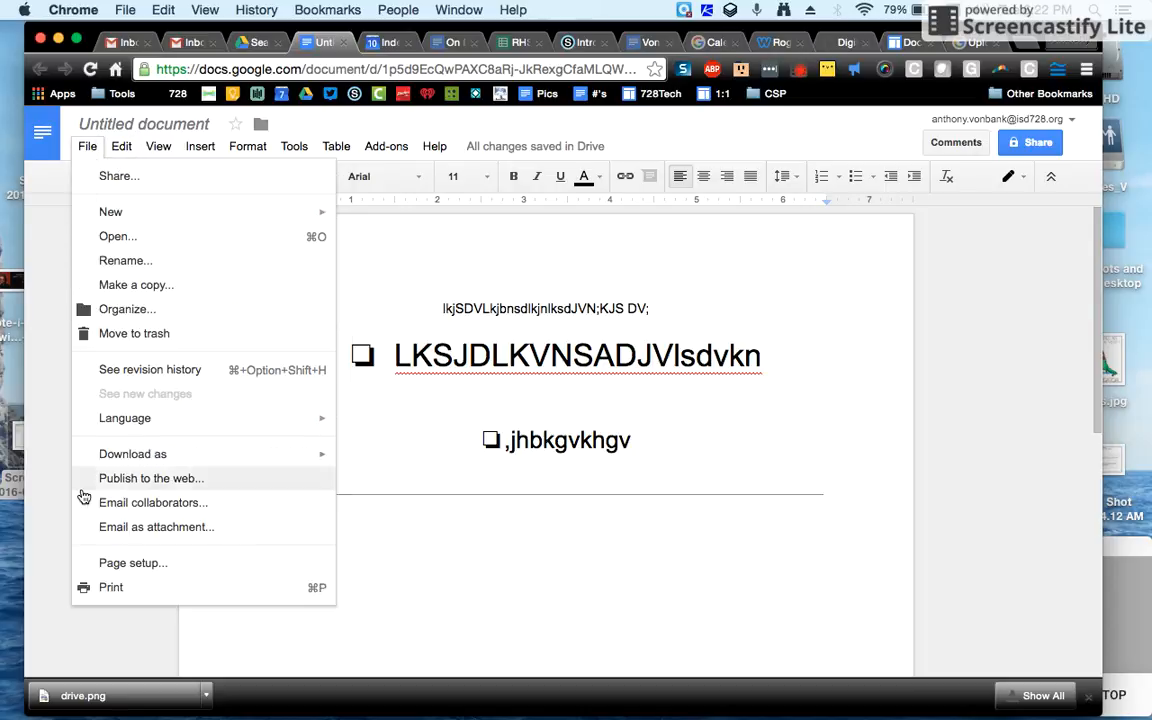
left_click(133, 563)
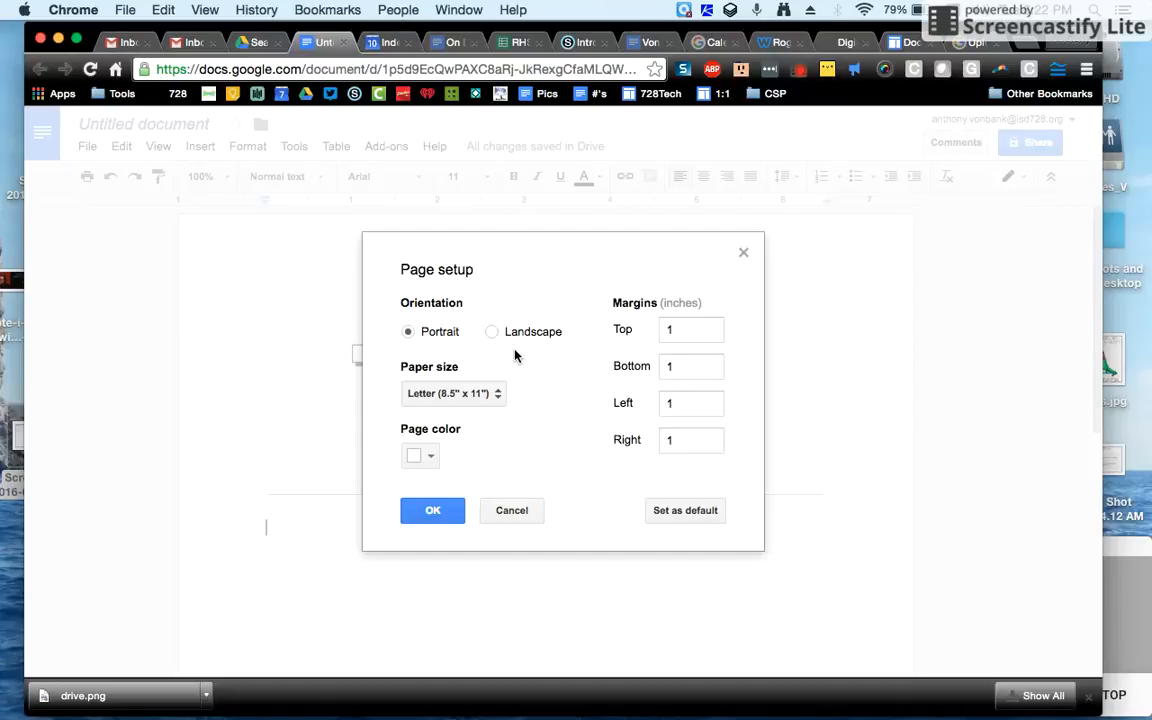
left_click(492, 332)
left_click(408, 331)
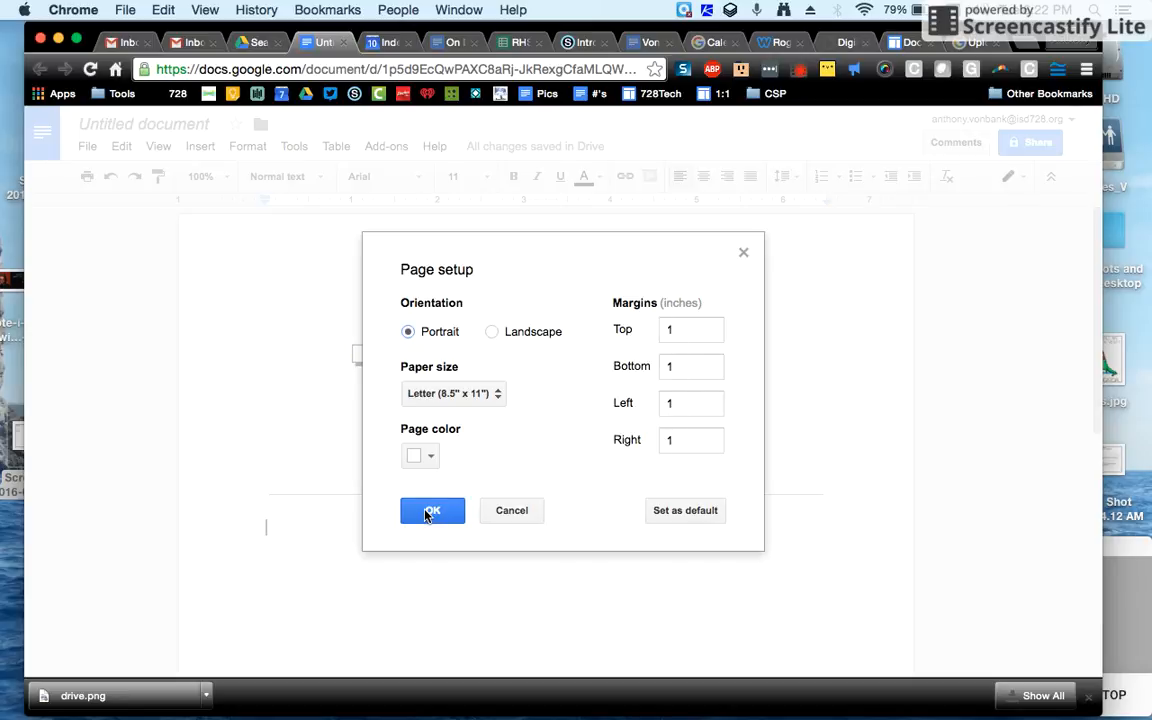
- Set the page color to light blue, apply the page setup, and look over the whole page
left_click(429, 454)
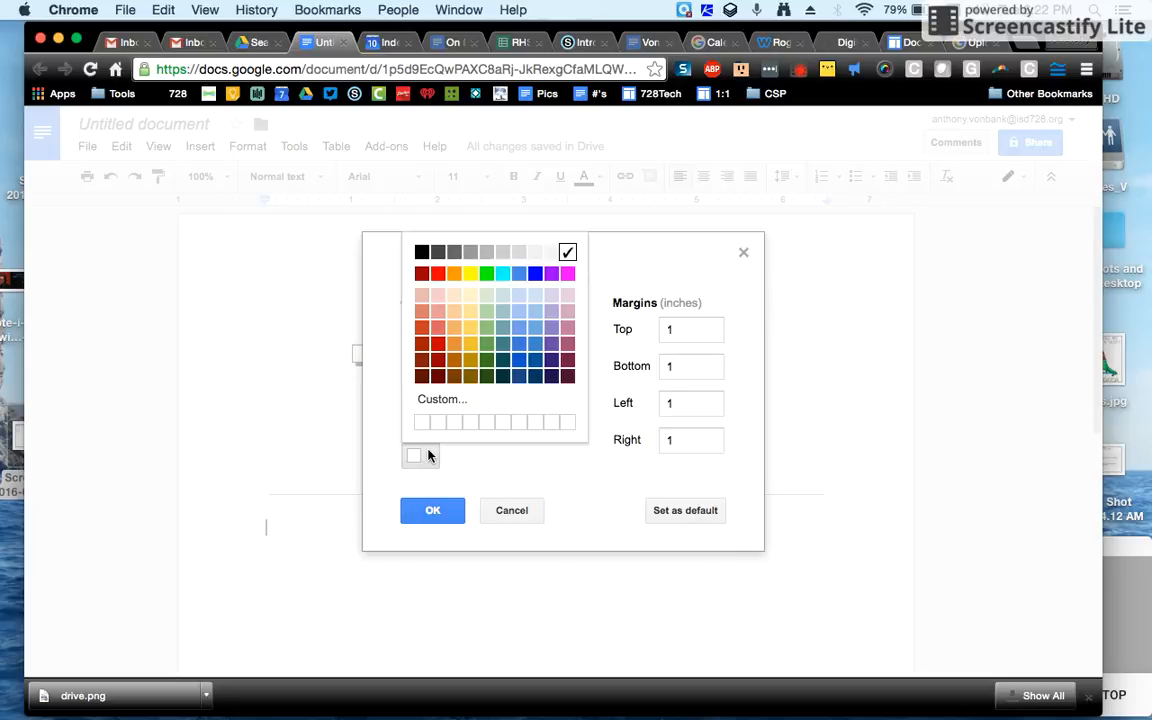
left_click(537, 299)
left_click(433, 509)
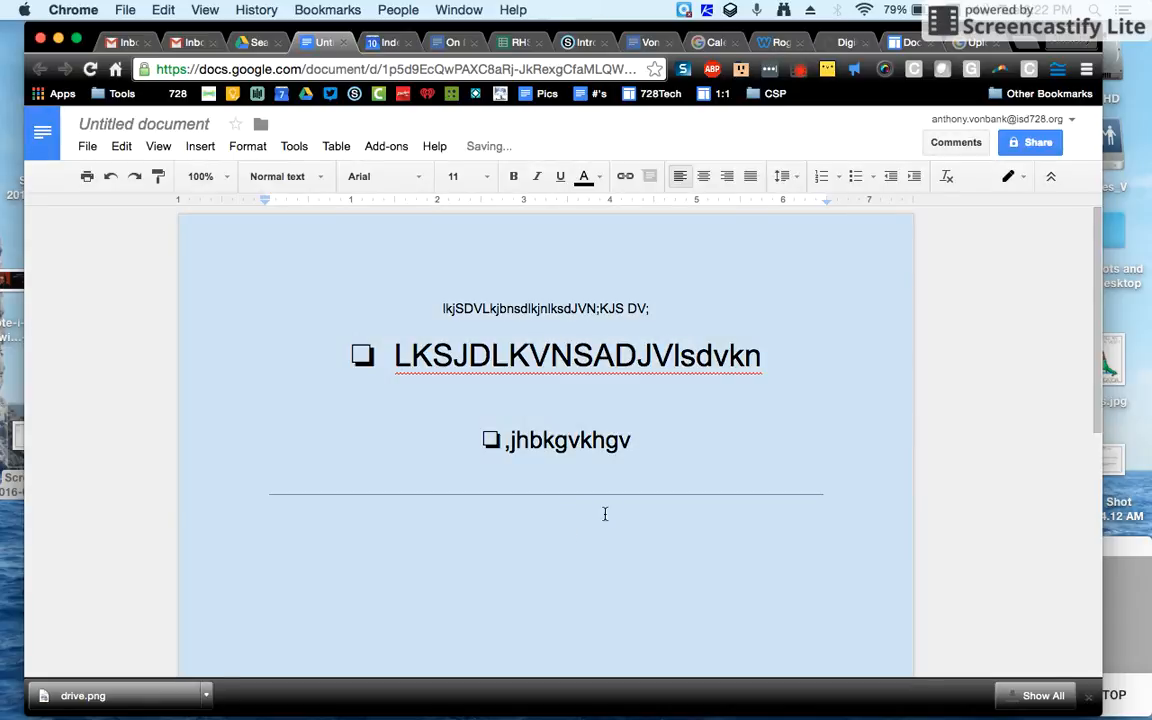
scroll(616, 513, "down", 5)
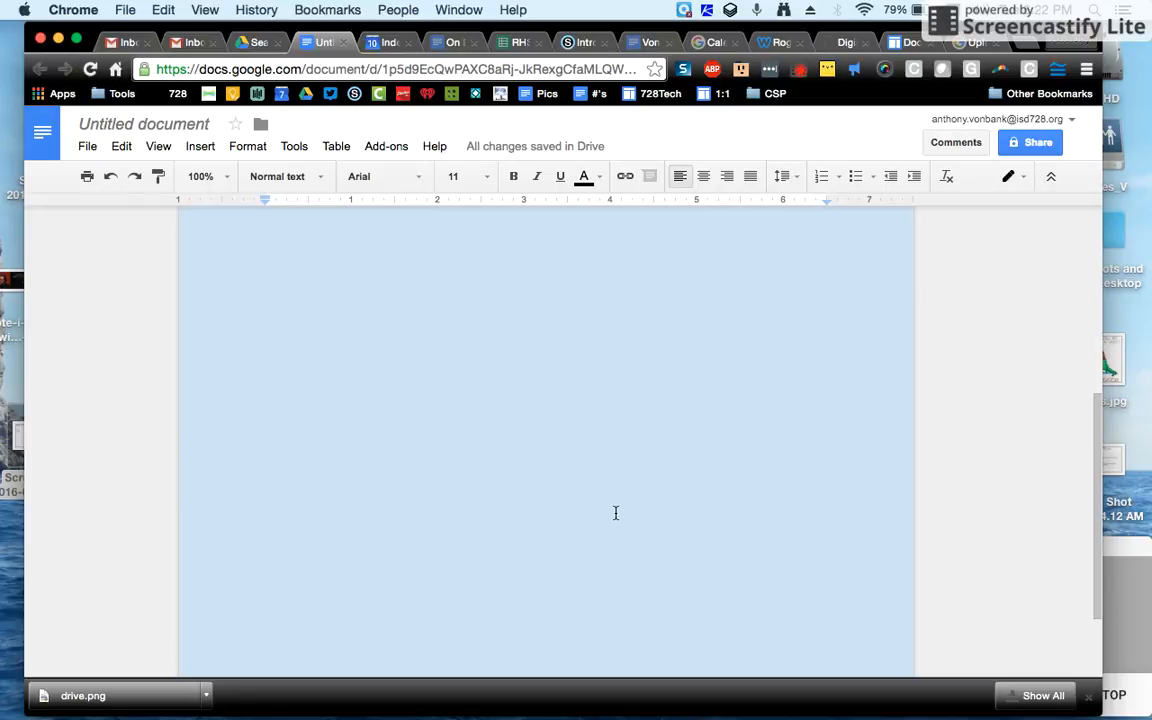
scroll(581, 545, "up", 5)
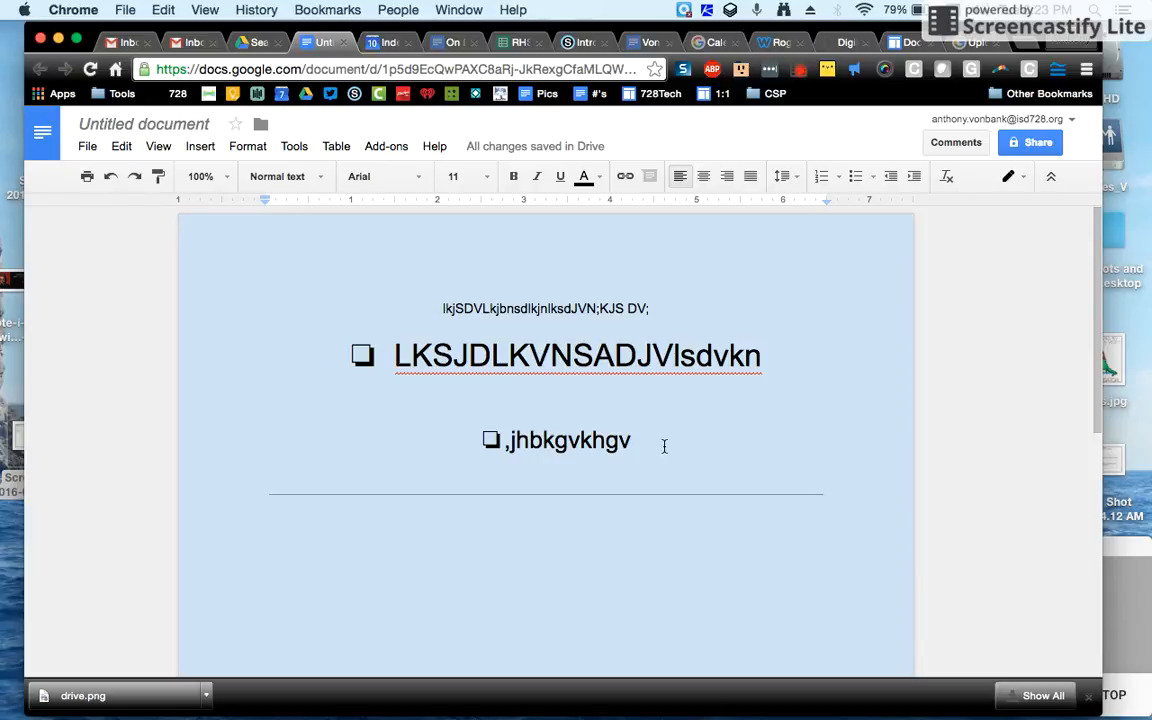
- Insert the desktop screenshot file whose name ends in "6.04 PM" as an image below the horizontal line
left_click(199, 148)
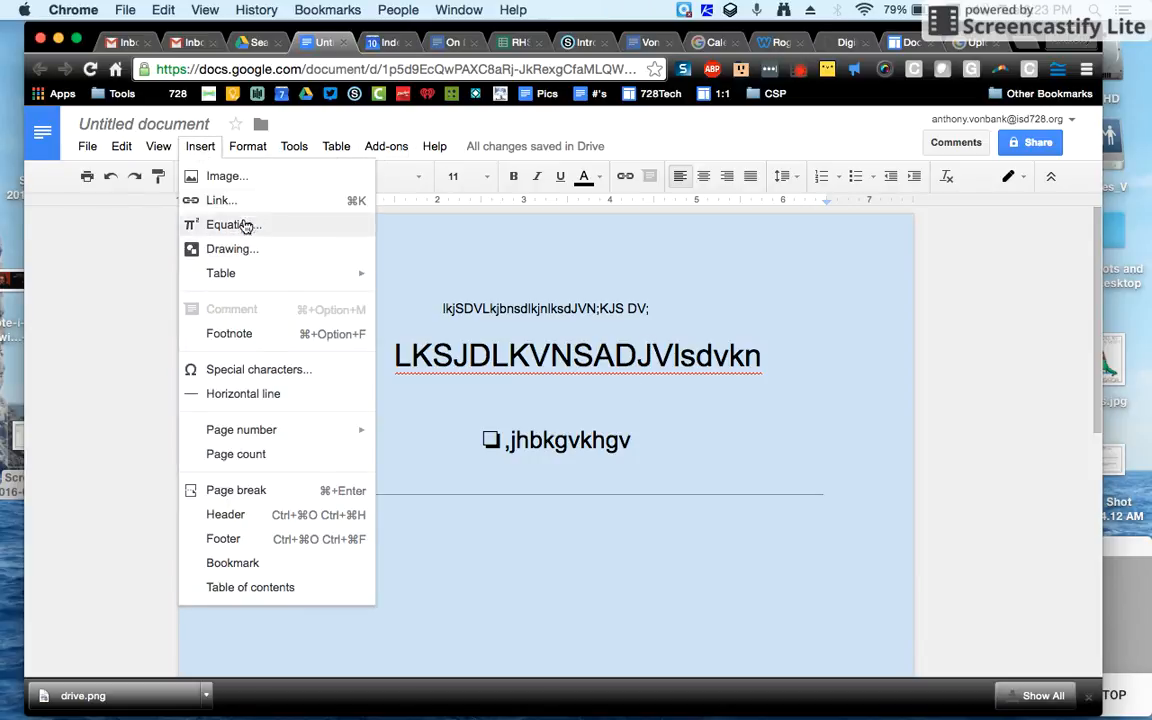
left_click(237, 176)
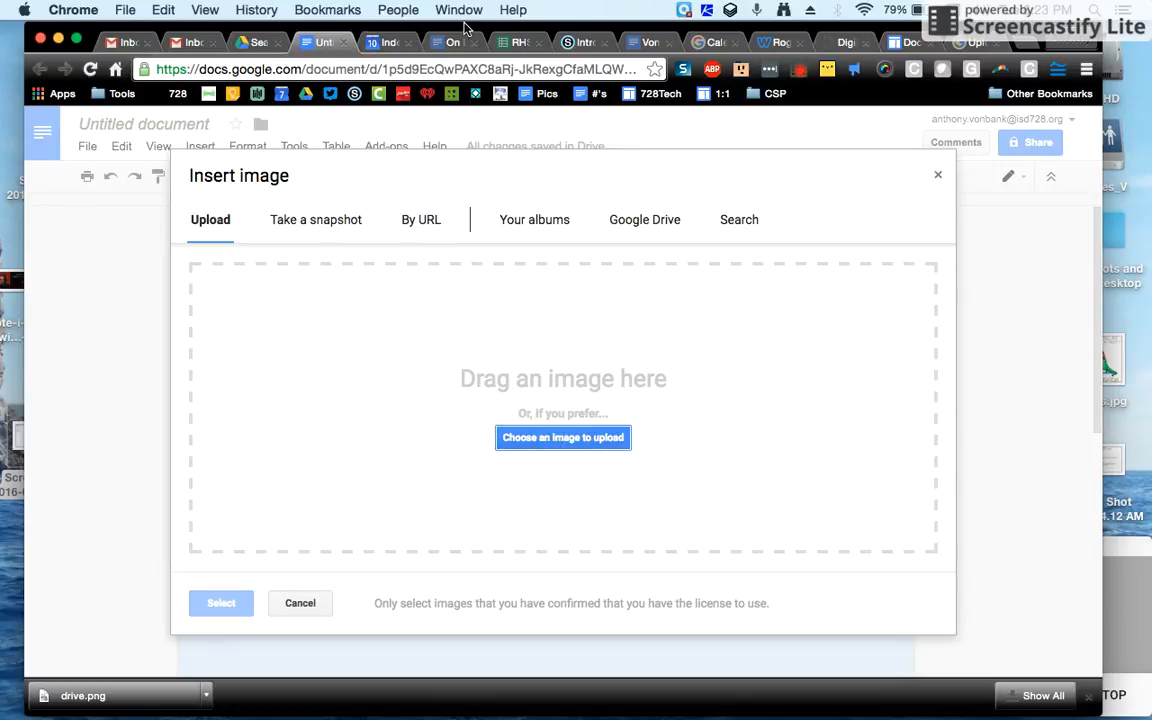
left_click_drag(465, 28, 542, 28)
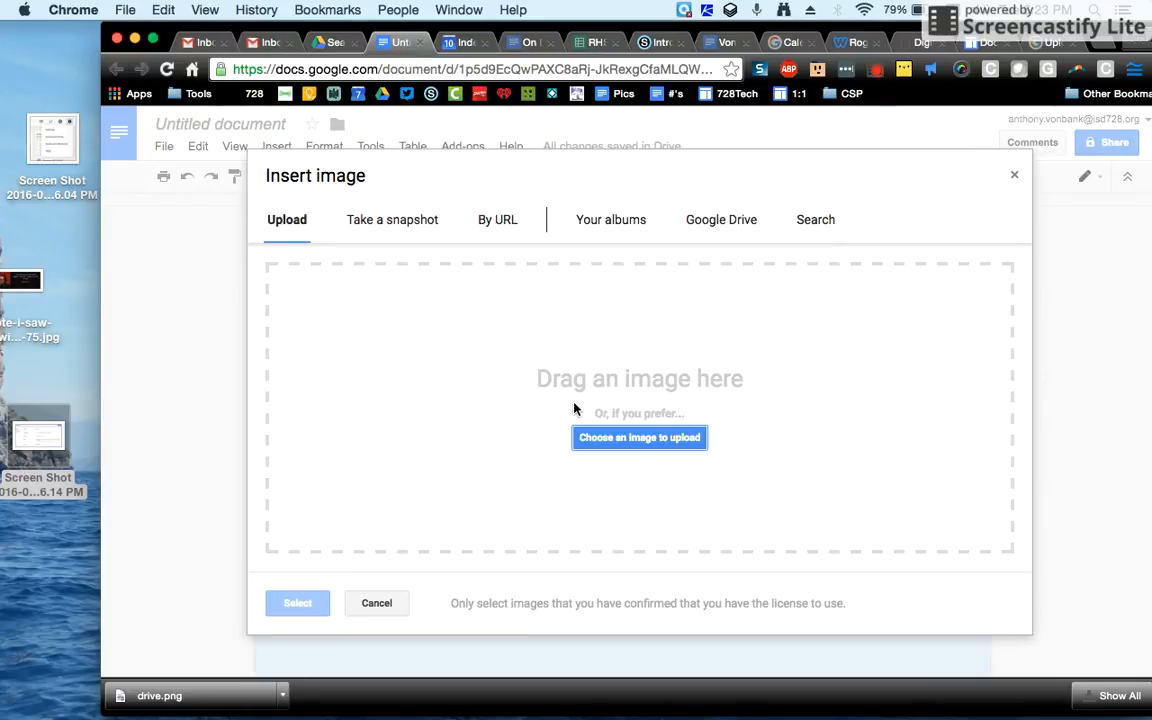
left_click_drag(52, 140, 575, 408)
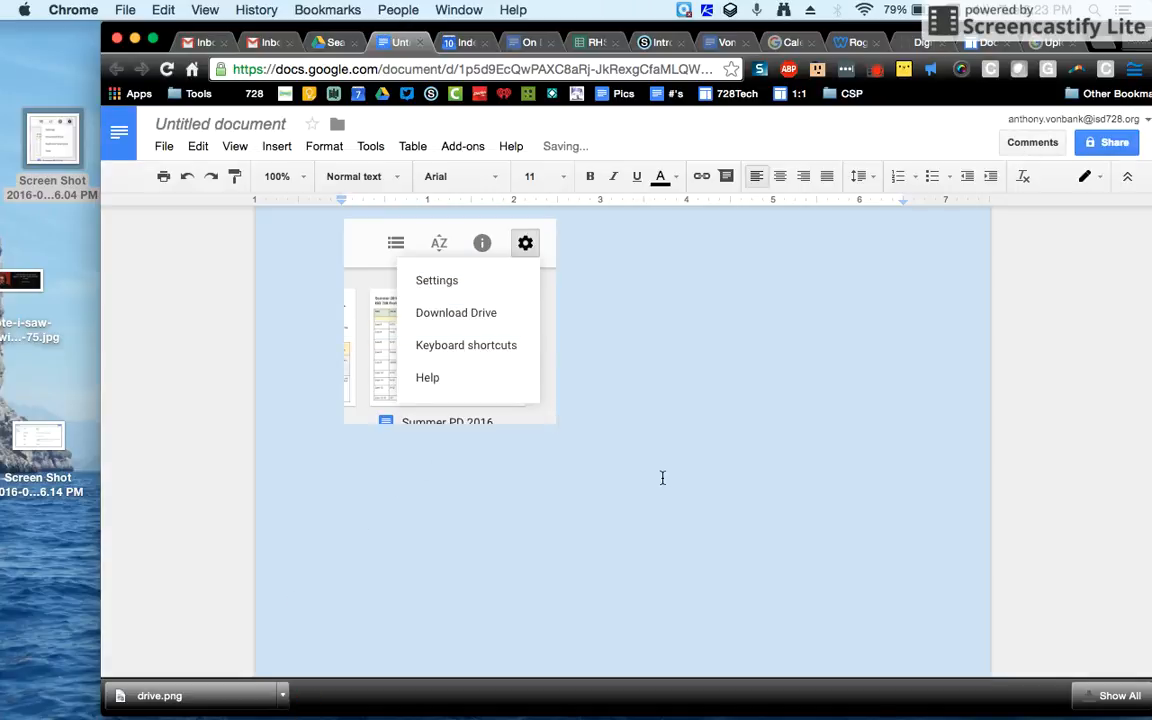
scroll(662, 478, "up", 5)
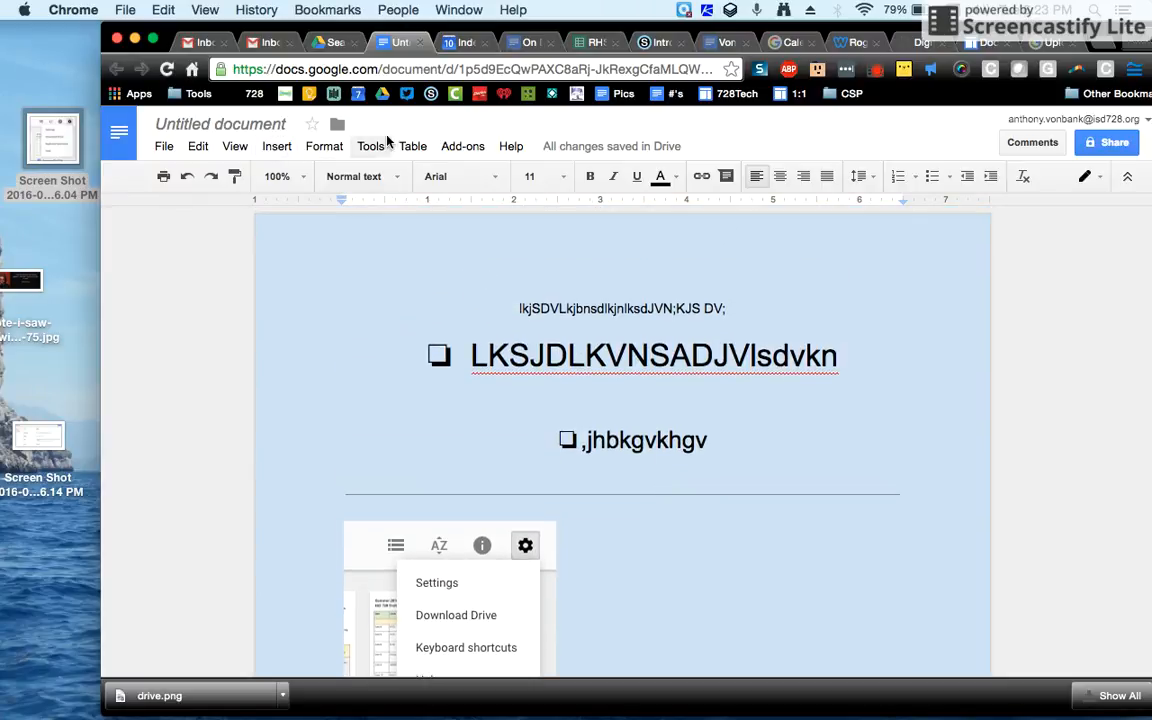
scroll(770, 396, "down", 5)
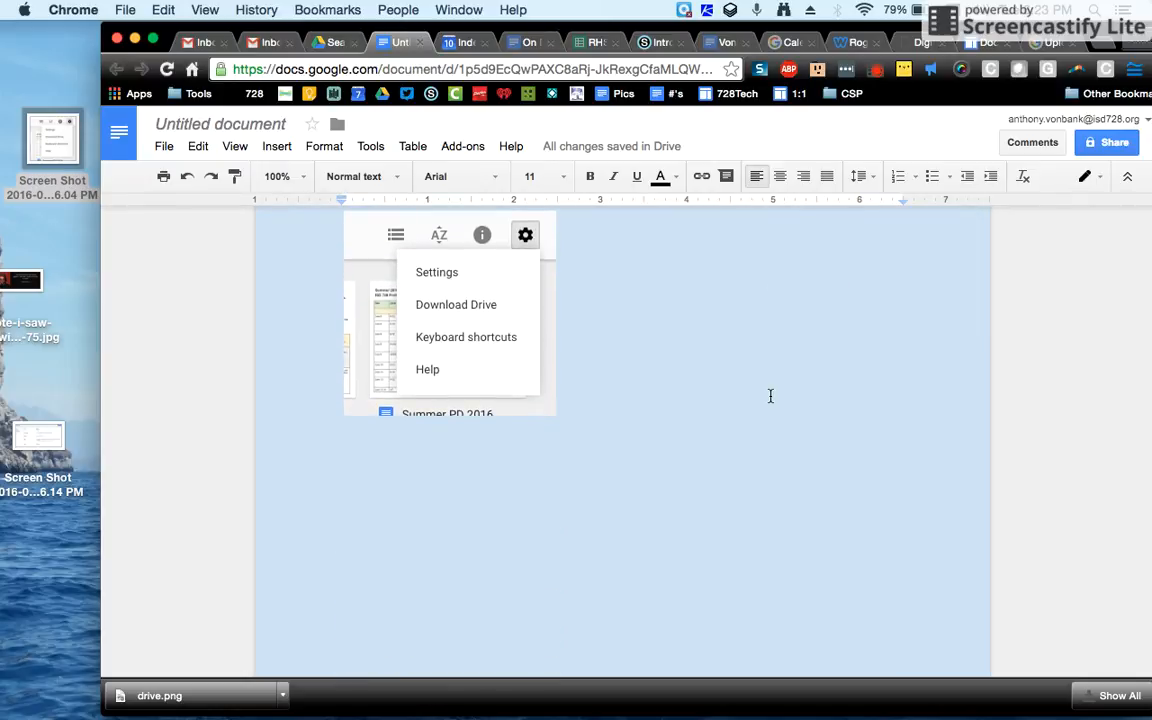
scroll(770, 396, "up", 5)
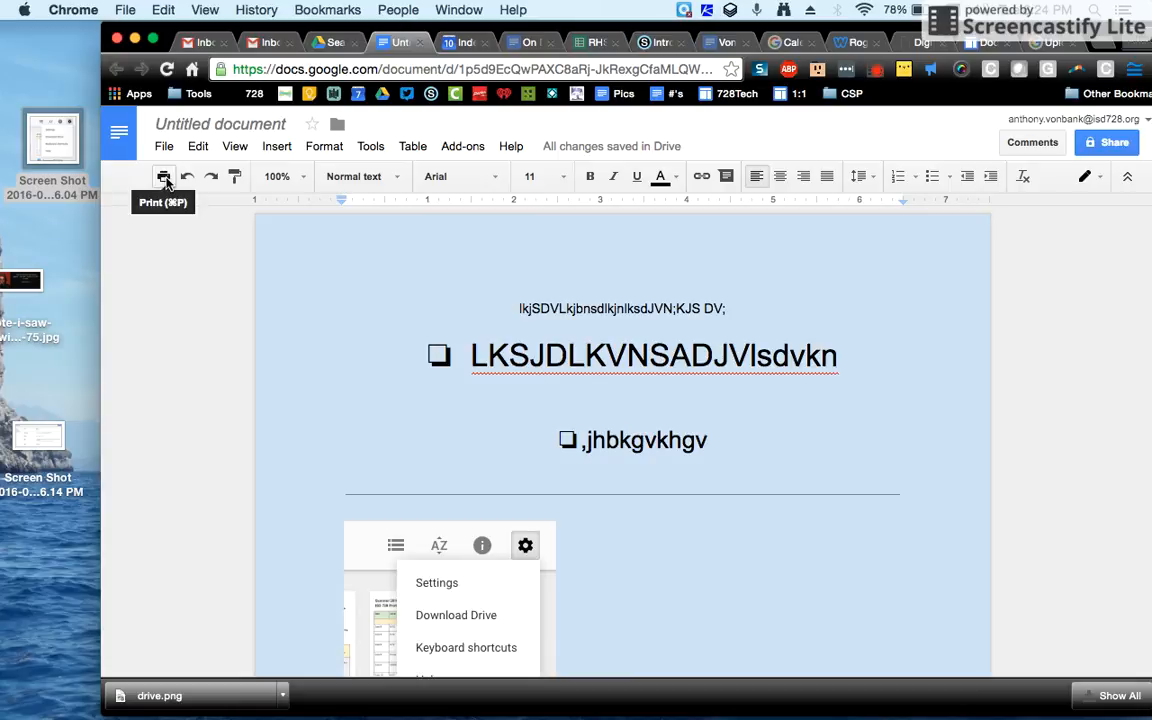
left_click(164, 147)
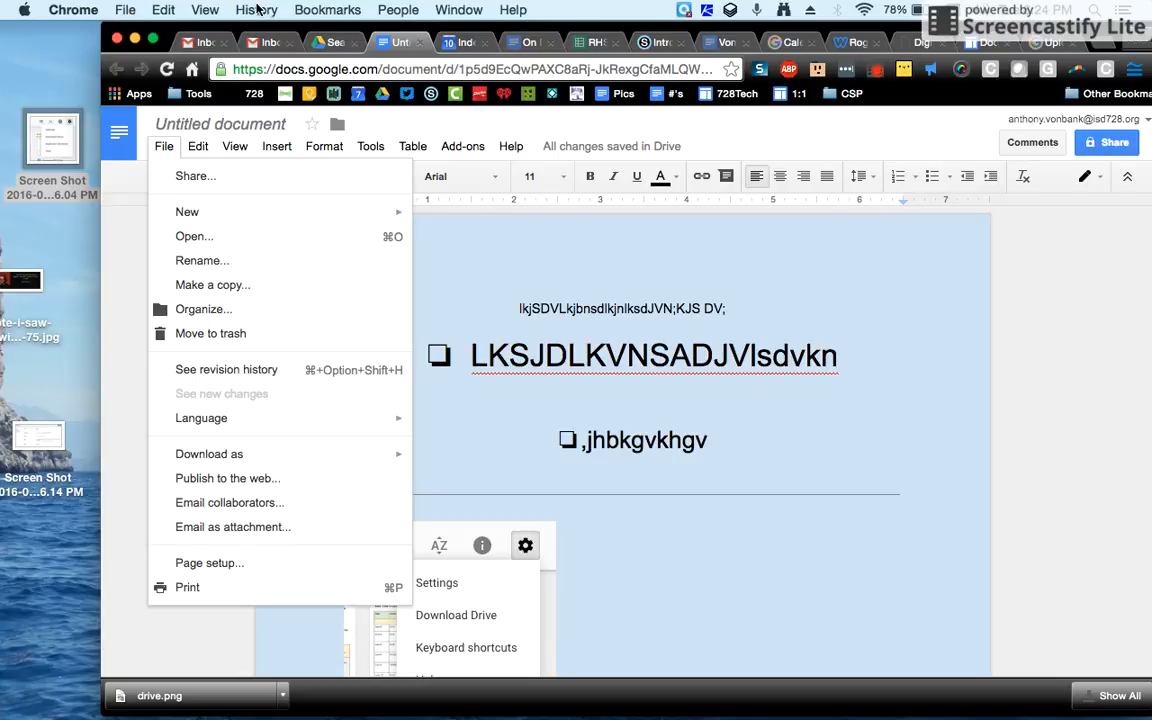
left_click(124, 12)
left_click(124, 12)
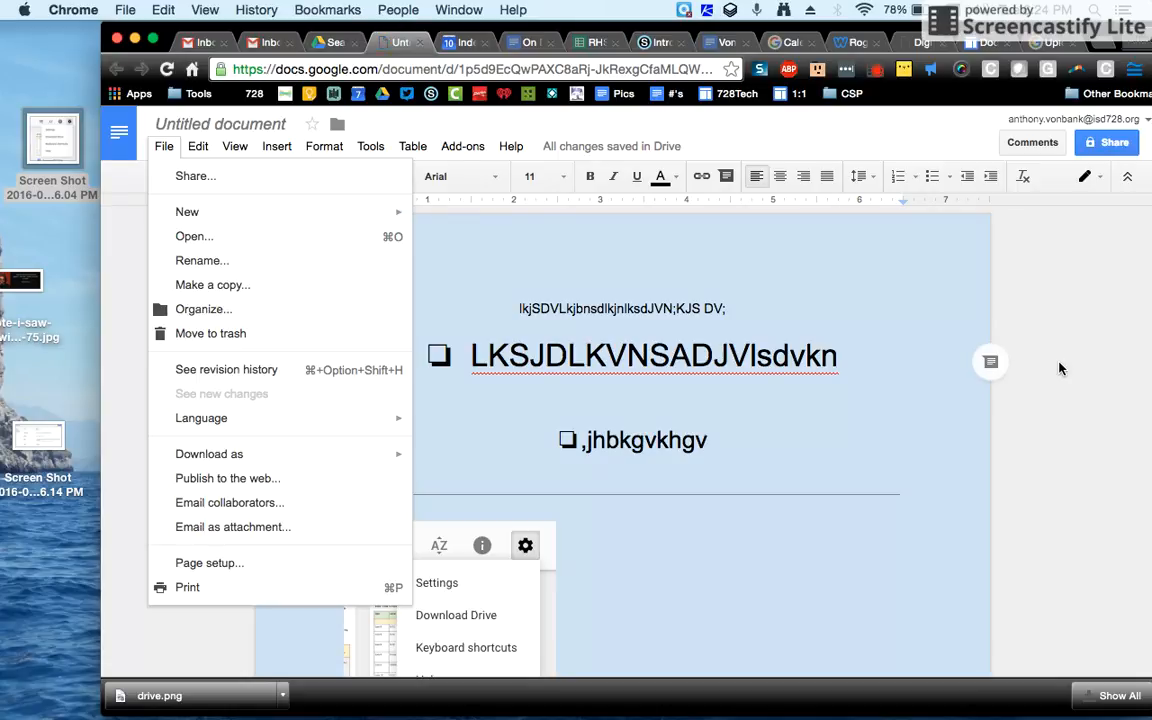
key("Escape")
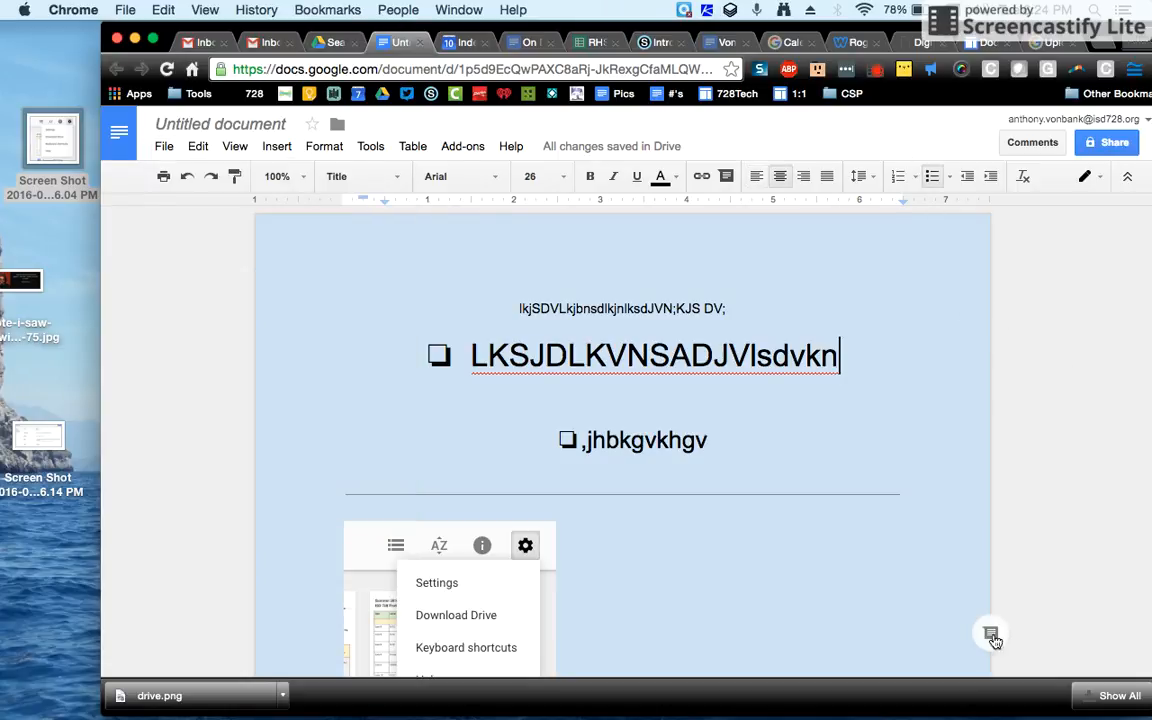